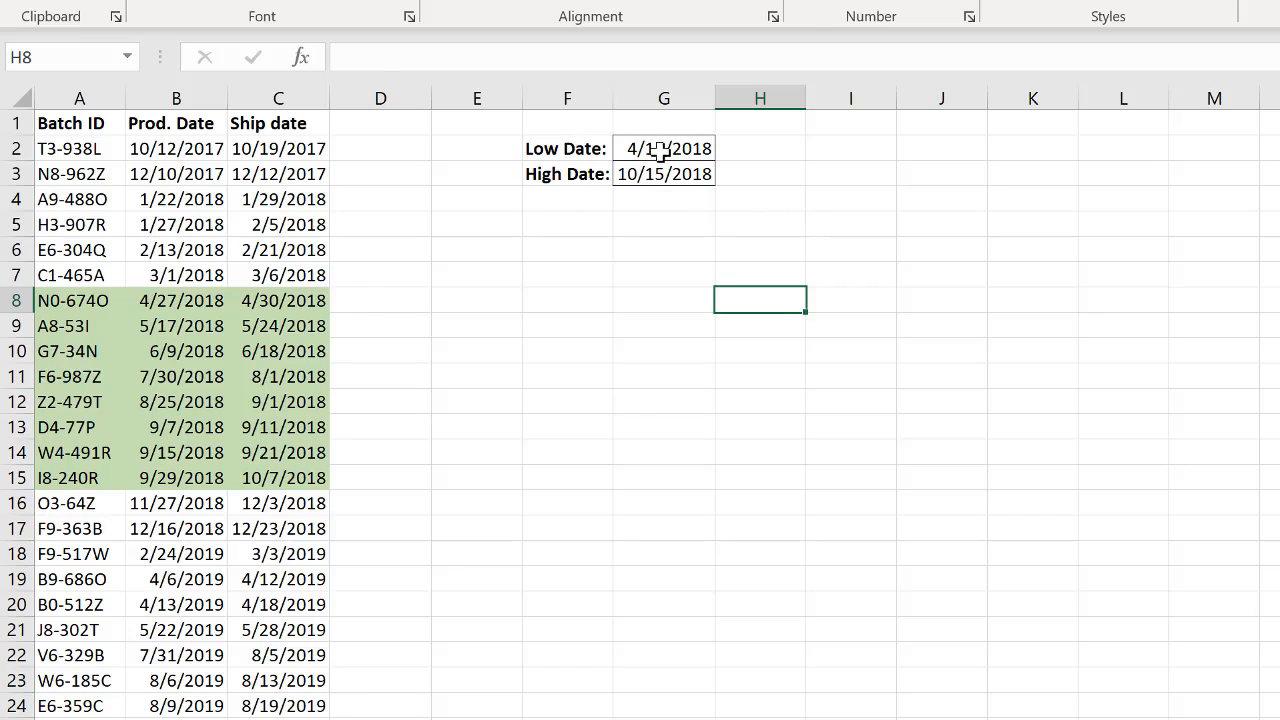
Step: Set the Low Date in G2 to 5/15/2018 and the High Date in G3 to 10/15/2019
click(669, 149)
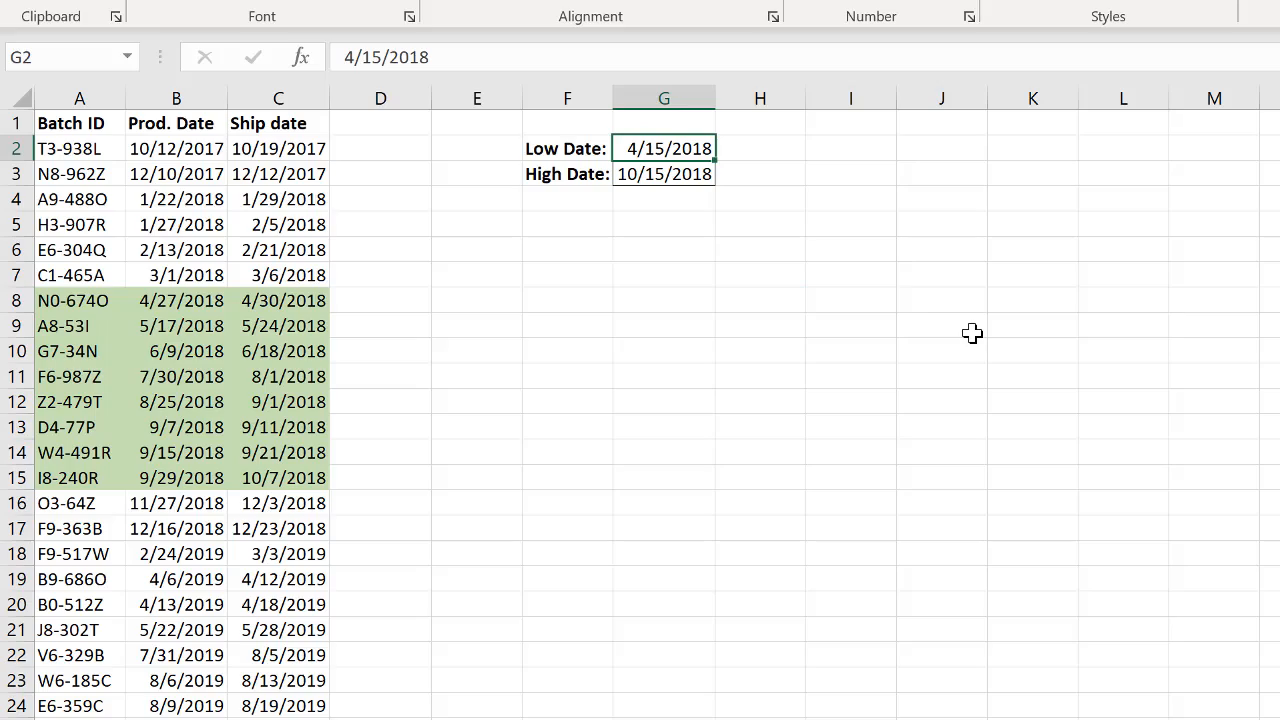
text(5/1)
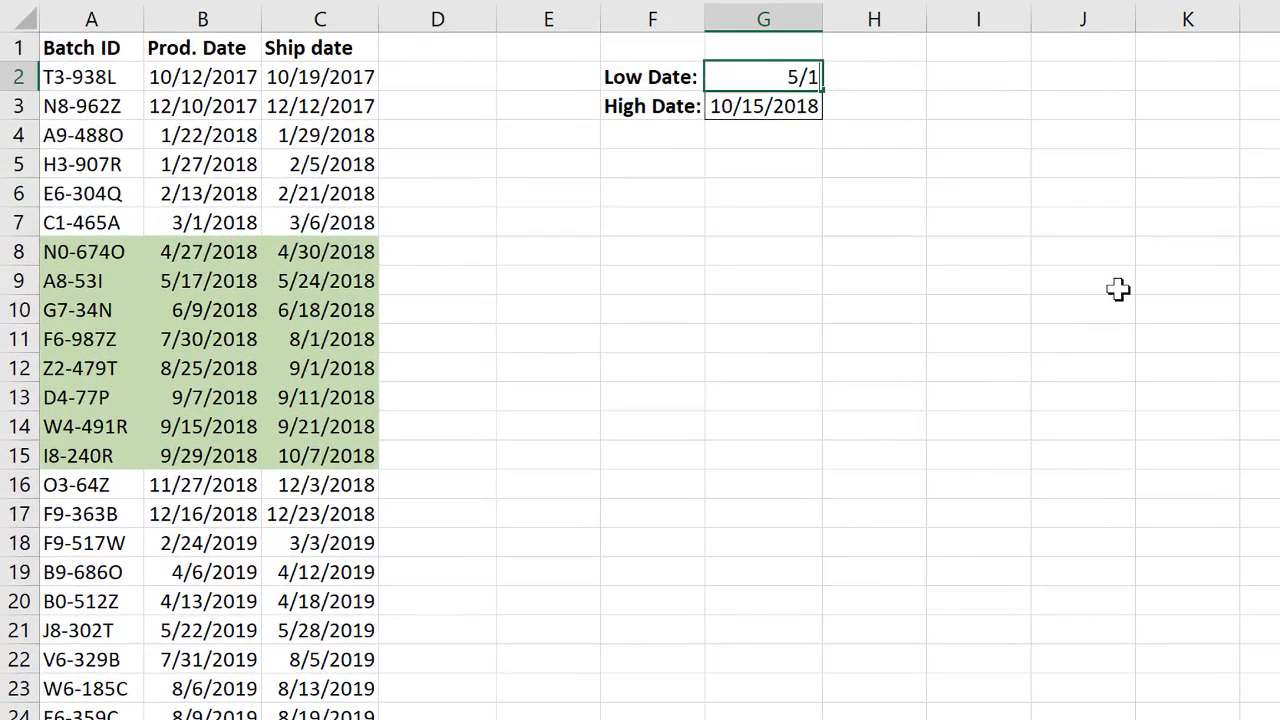
text(5/2018)
key(Return)
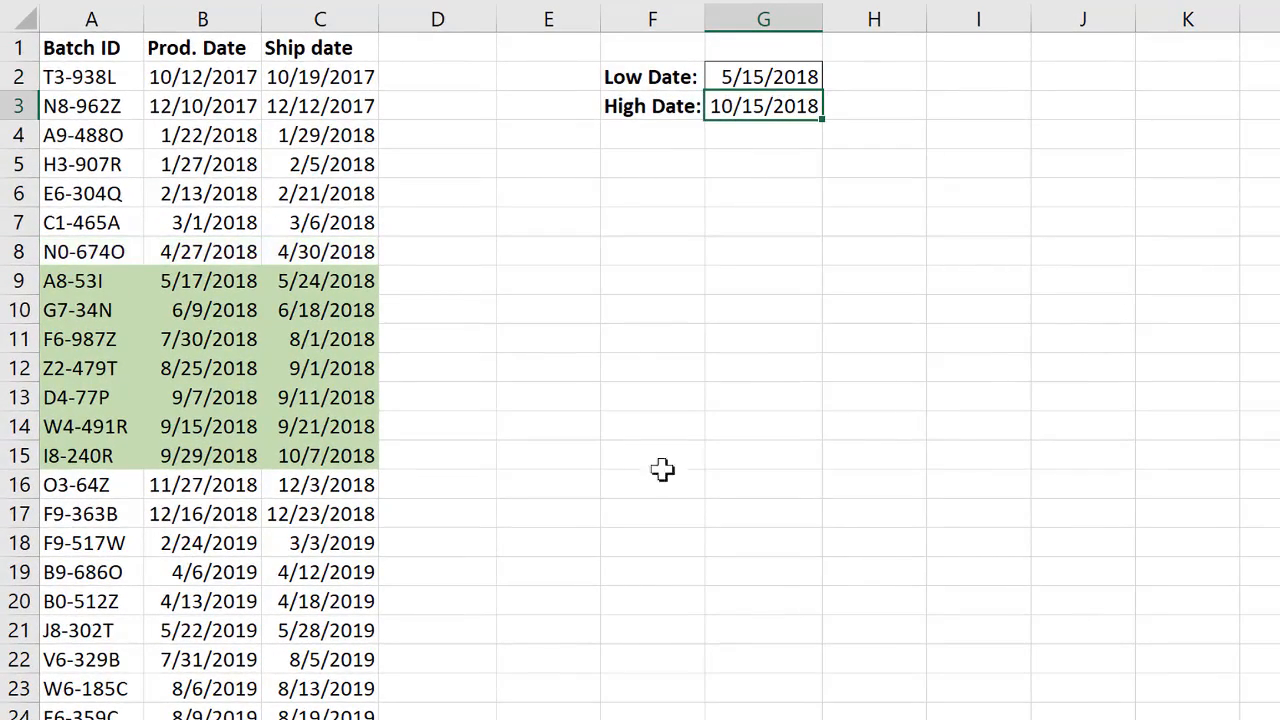
text(10/15/201)
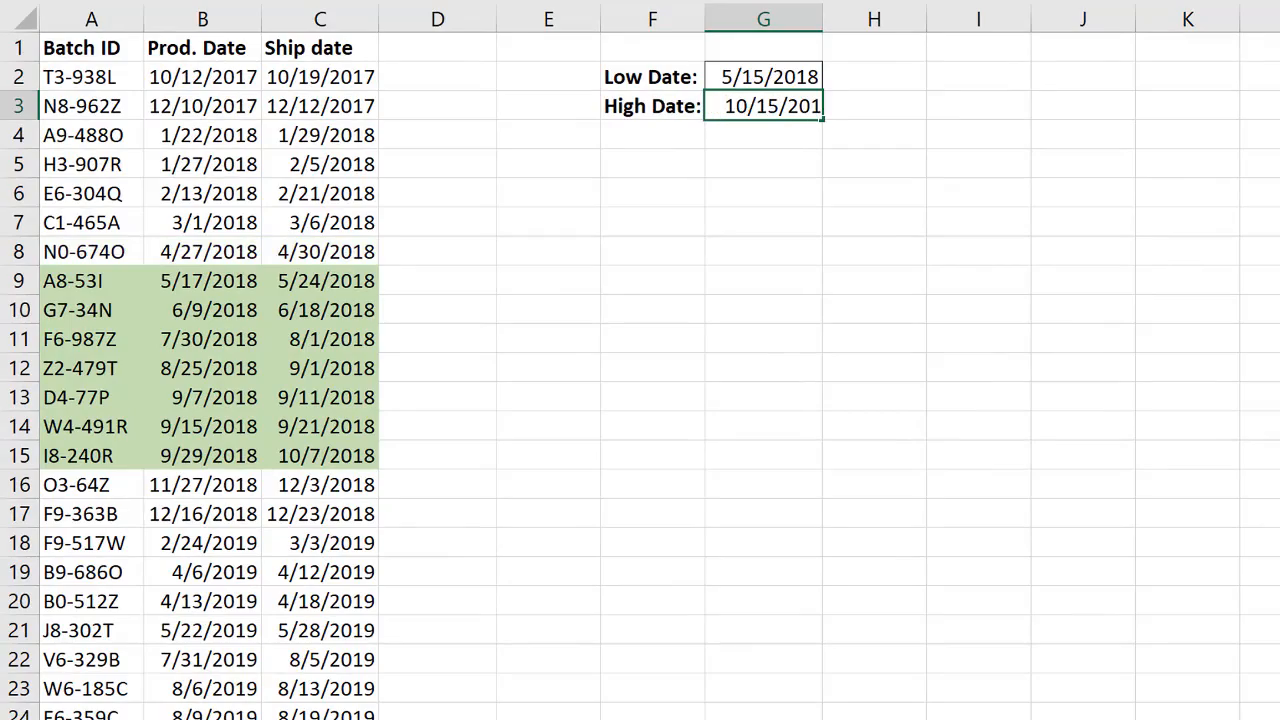
text(9)
key(Return)
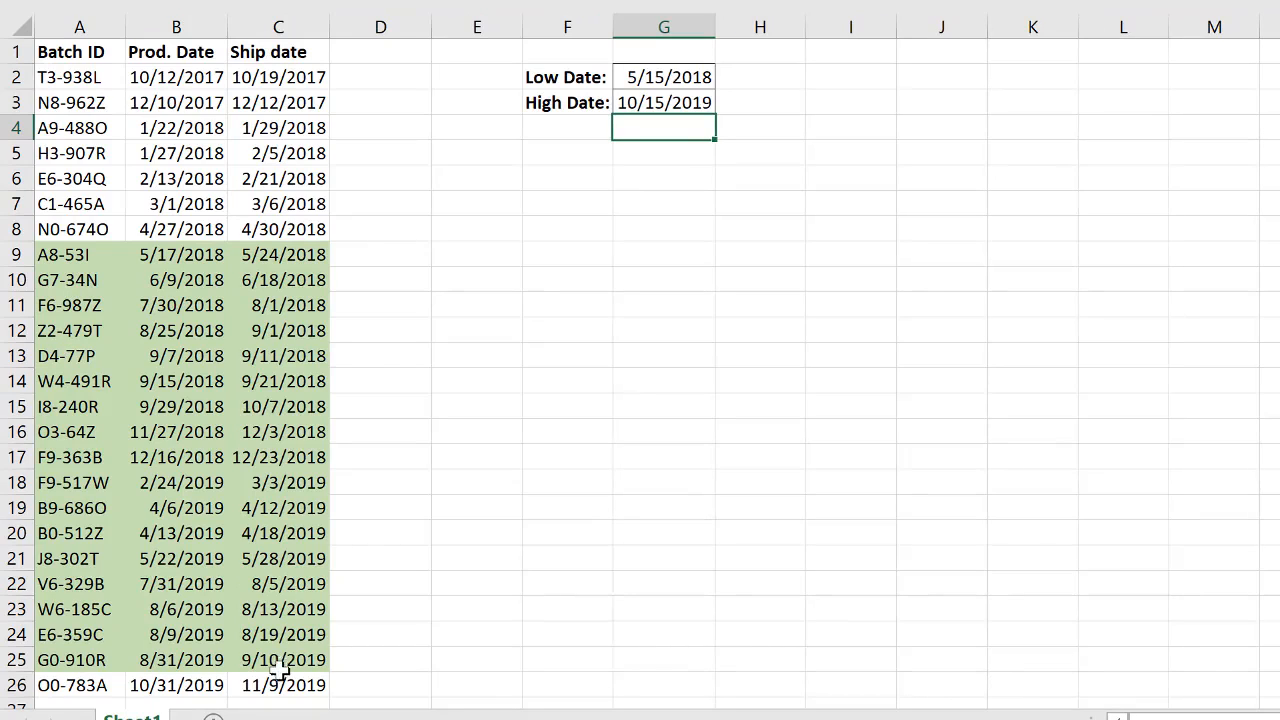
click(218, 628)
scroll(320, 406, down, 1)
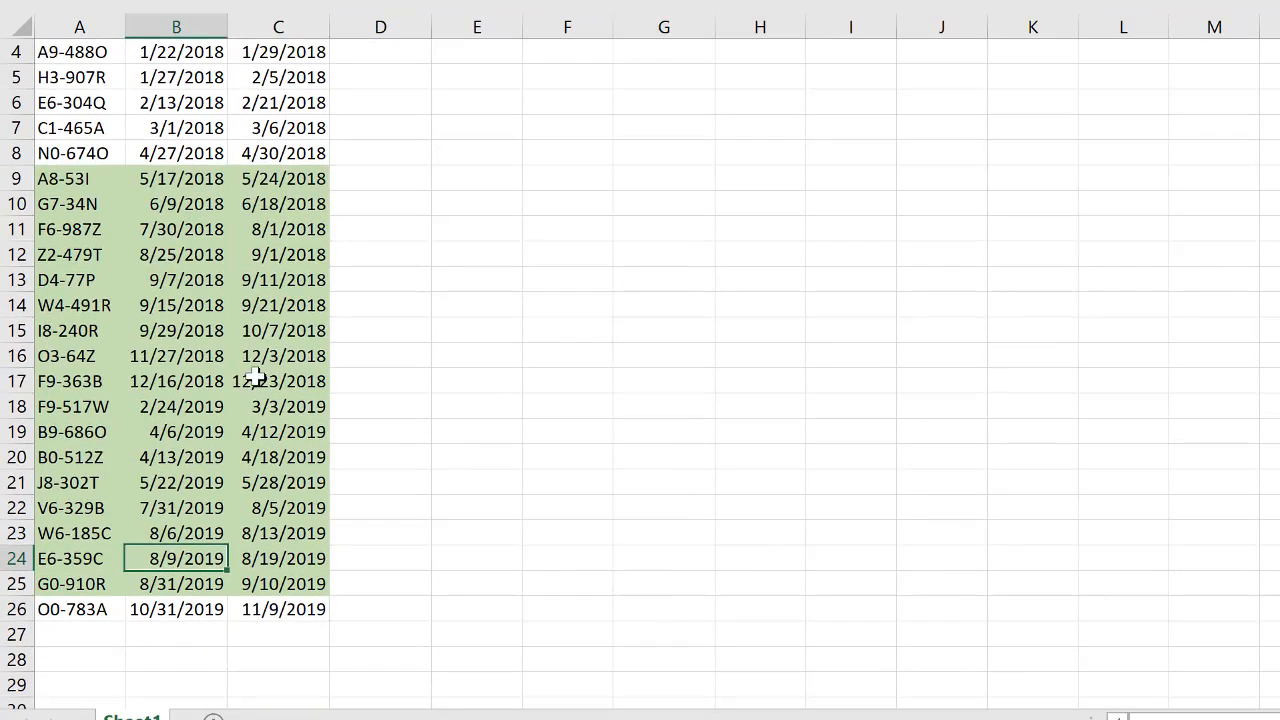
scroll(249, 371, up, 1)
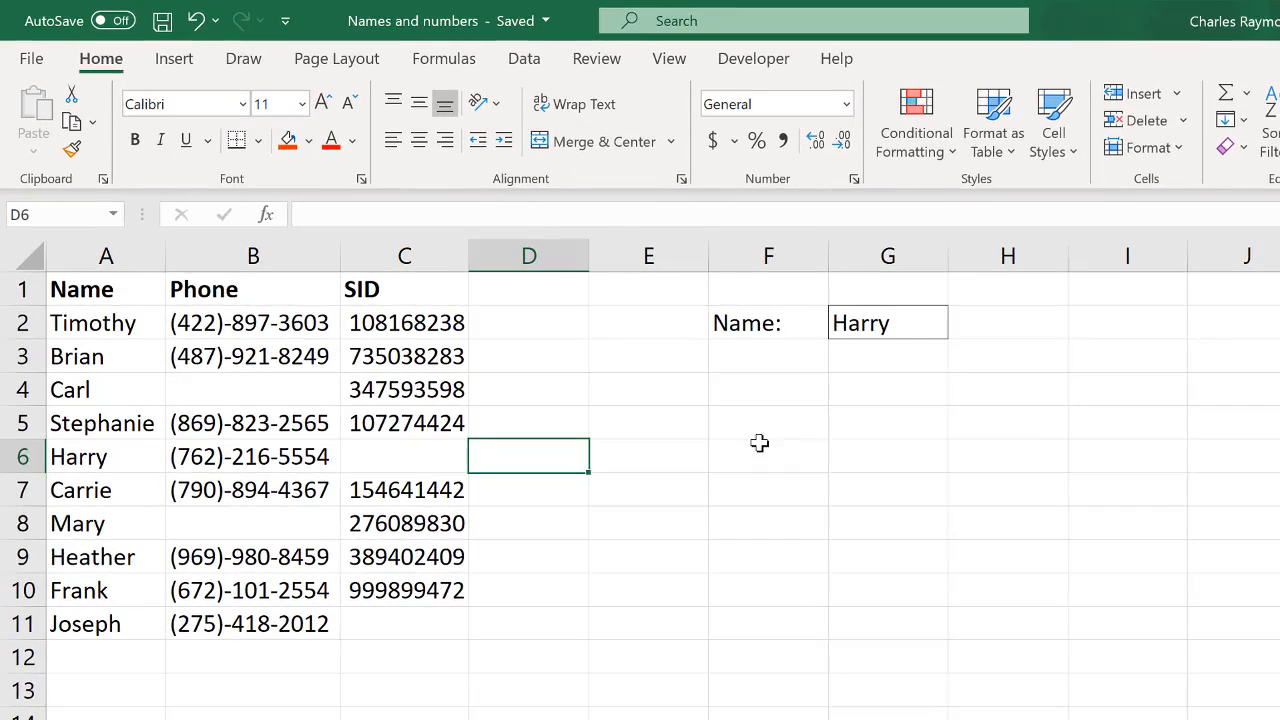
Step: Start a new conditional formatting rule for A2:A11 that uses a formula to determine which cells to format
click(873, 319)
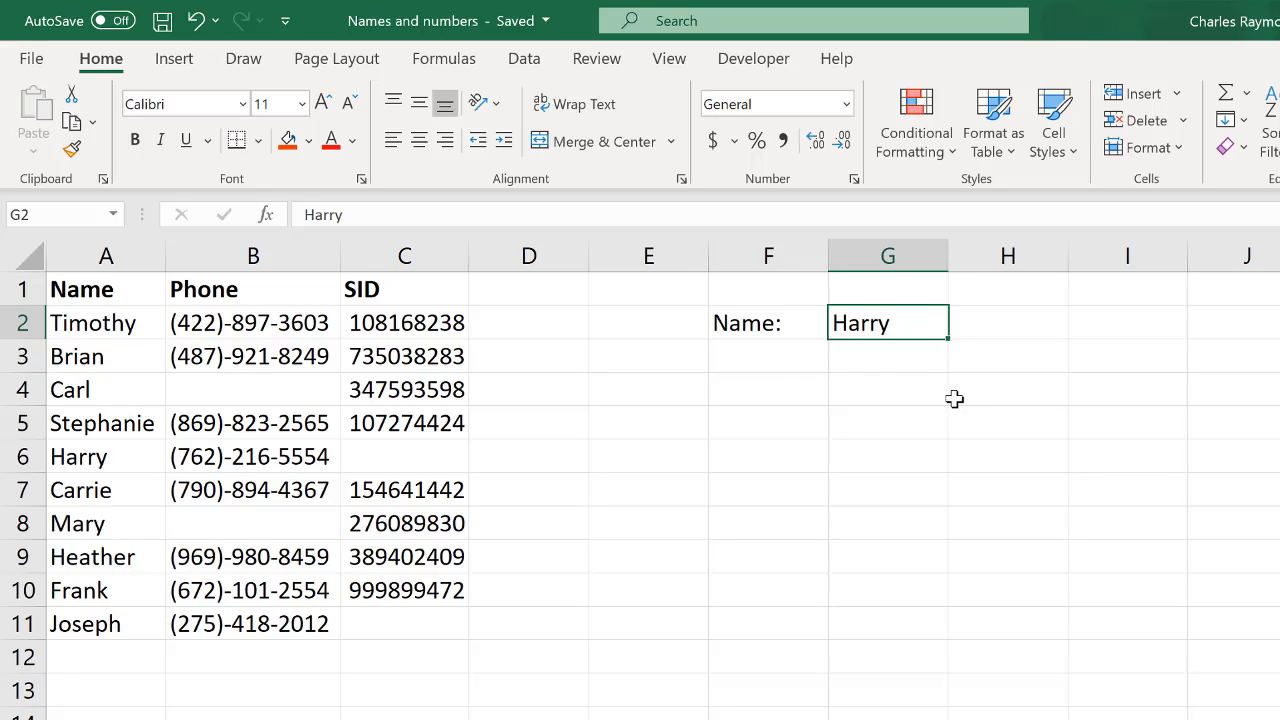
drag(95, 323, 107, 623)
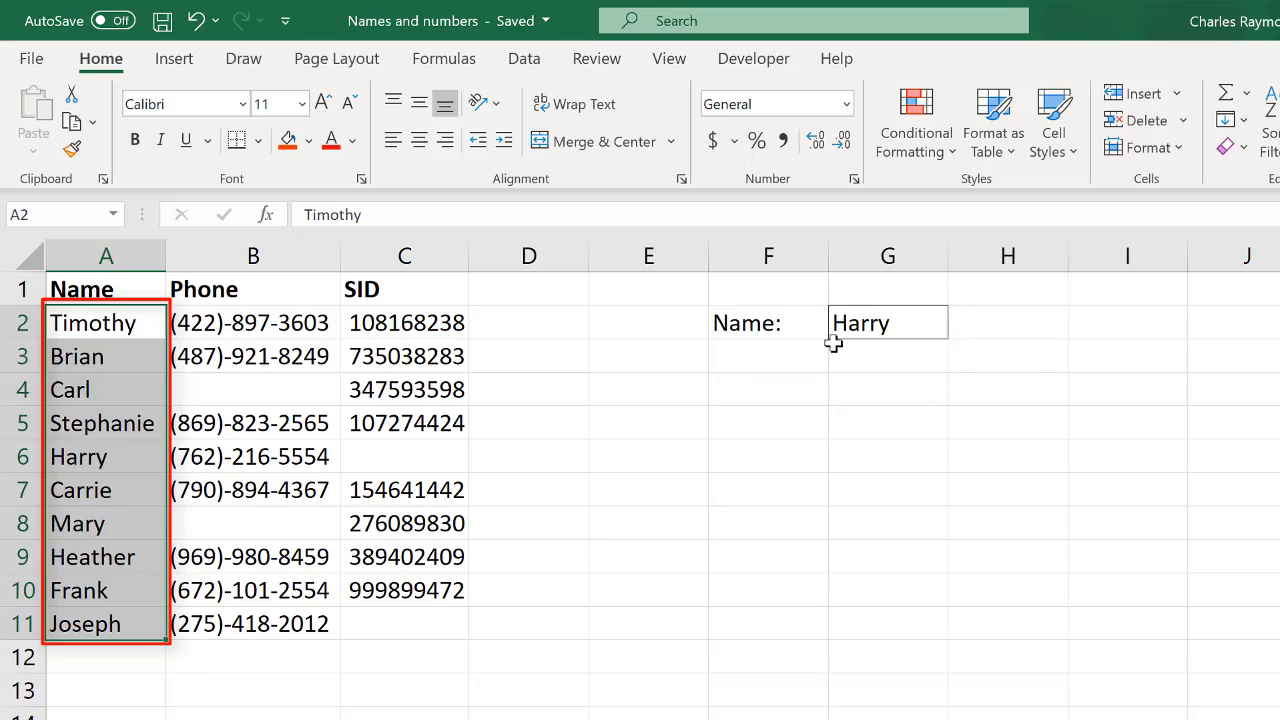
click(914, 145)
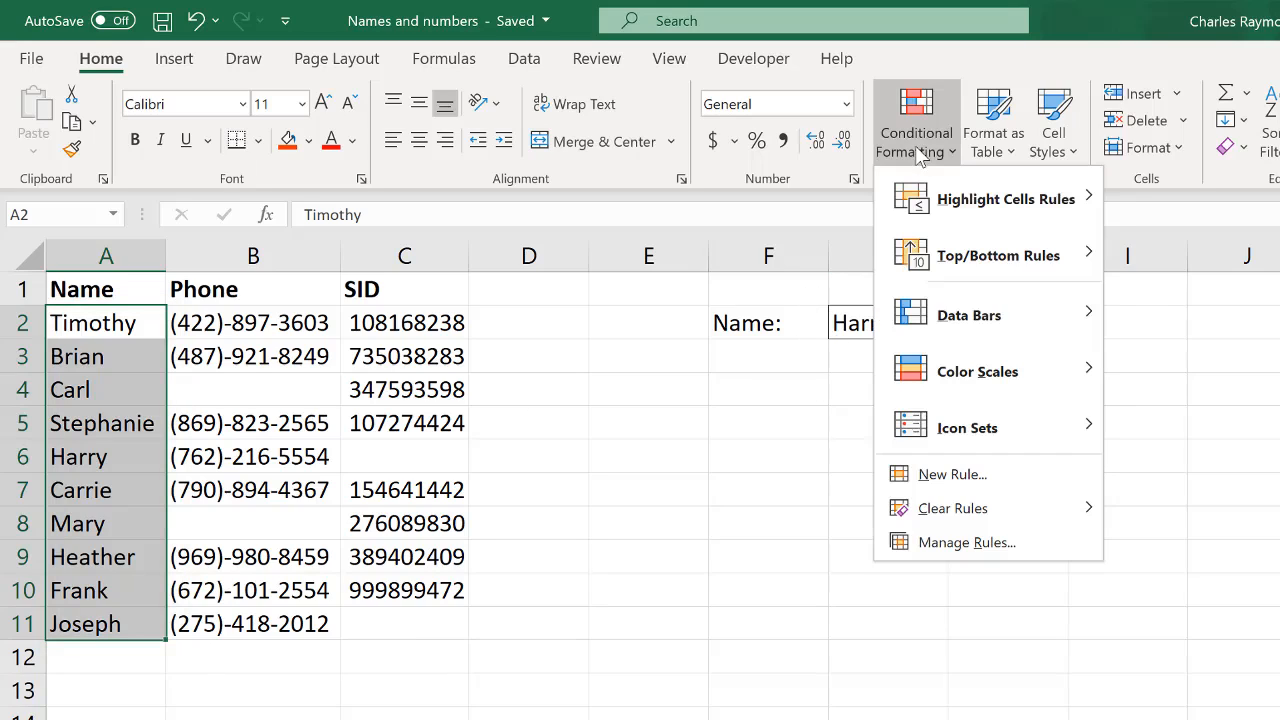
click(951, 478)
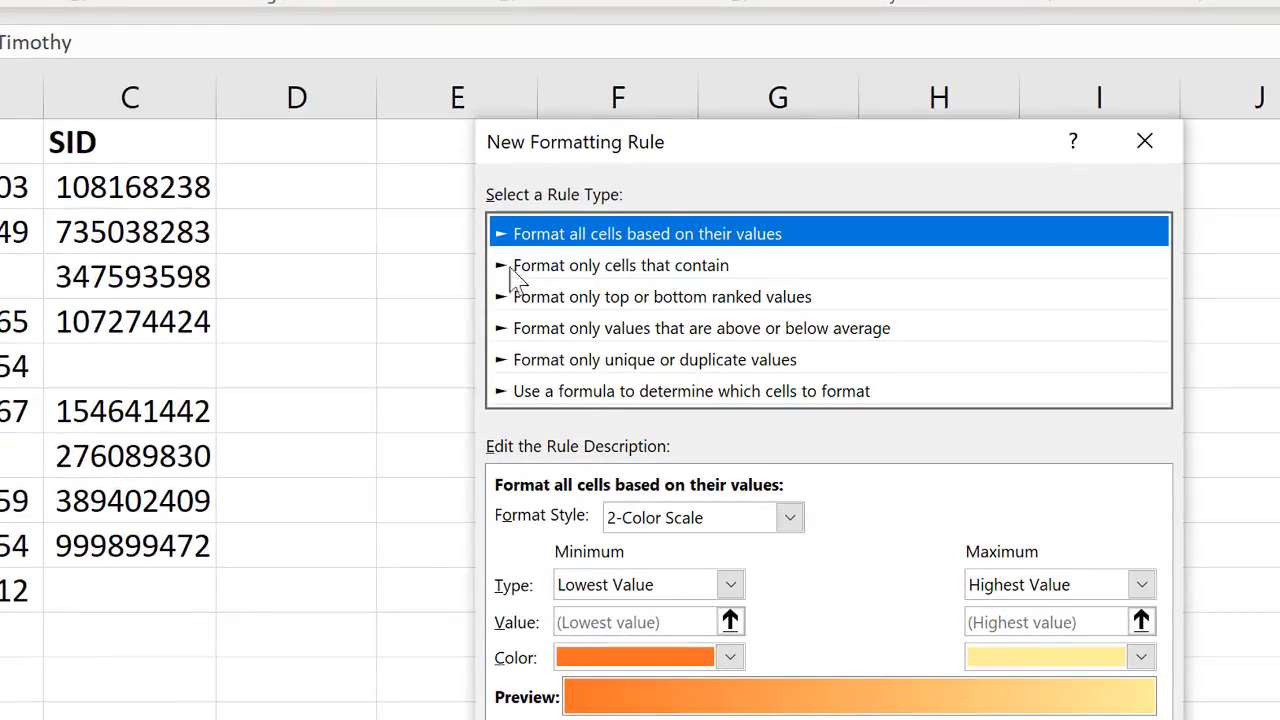
click(630, 391)
click(580, 516)
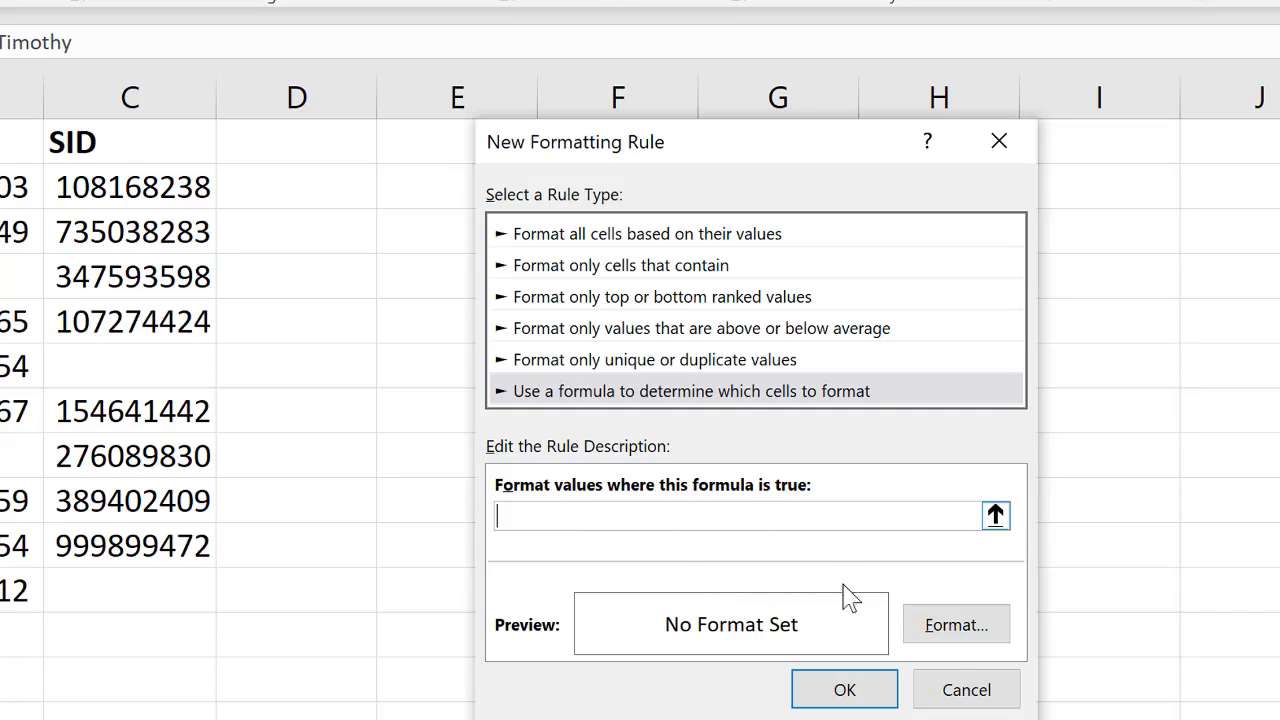
Step: Give the new rule's format a light blue background fill
click(958, 628)
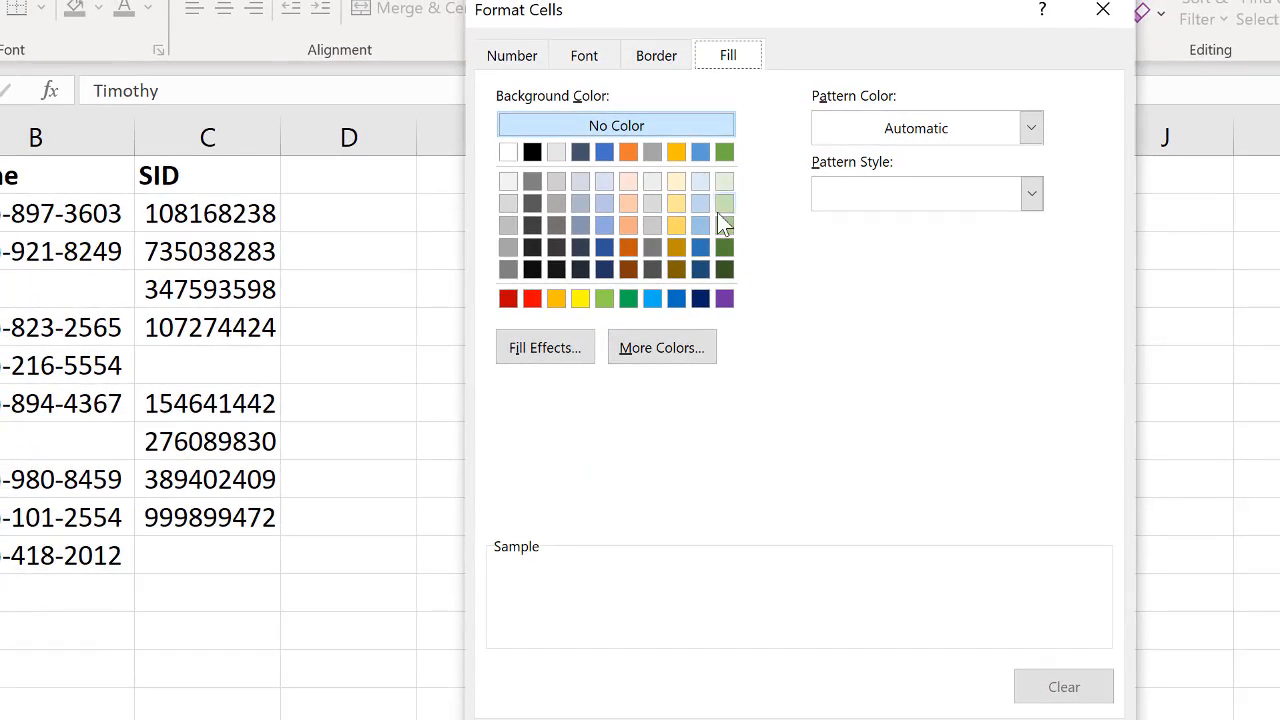
click(699, 203)
click(964, 719)
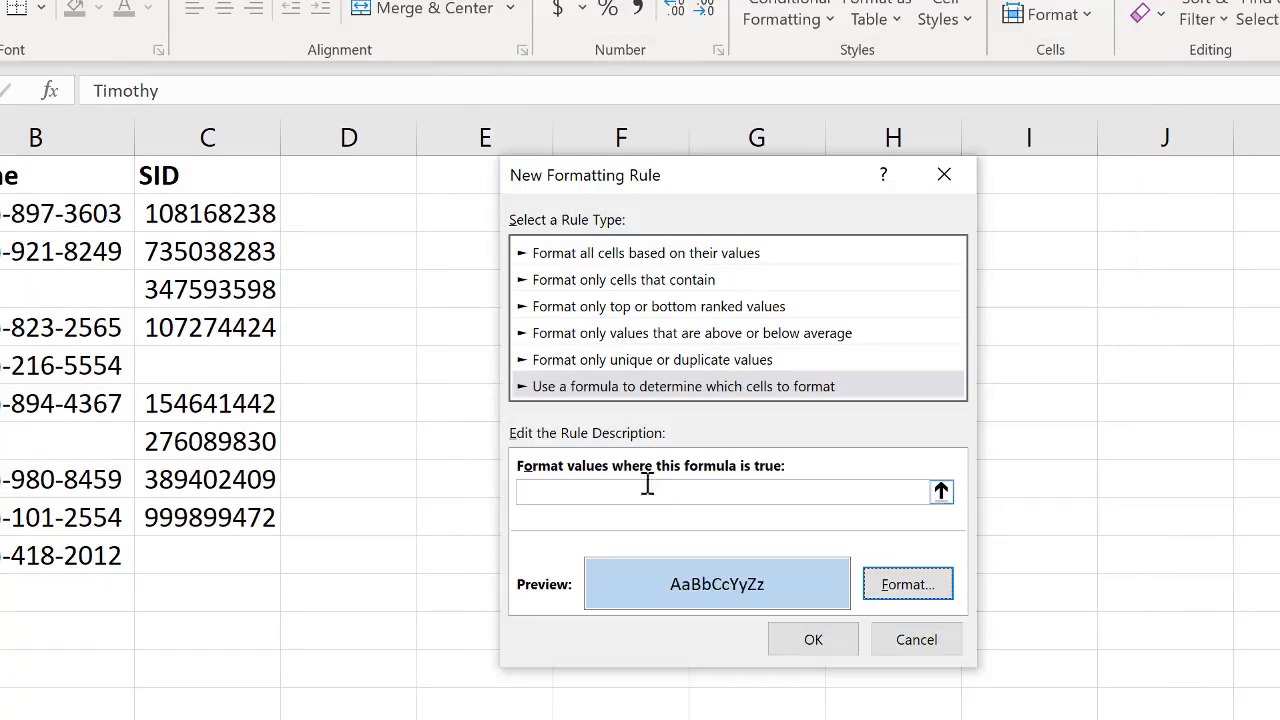
Step: Enter the rule formula =$A$2=$G$2 using the first name cell and the lookup name cell, and apply the rule
click(644, 494)
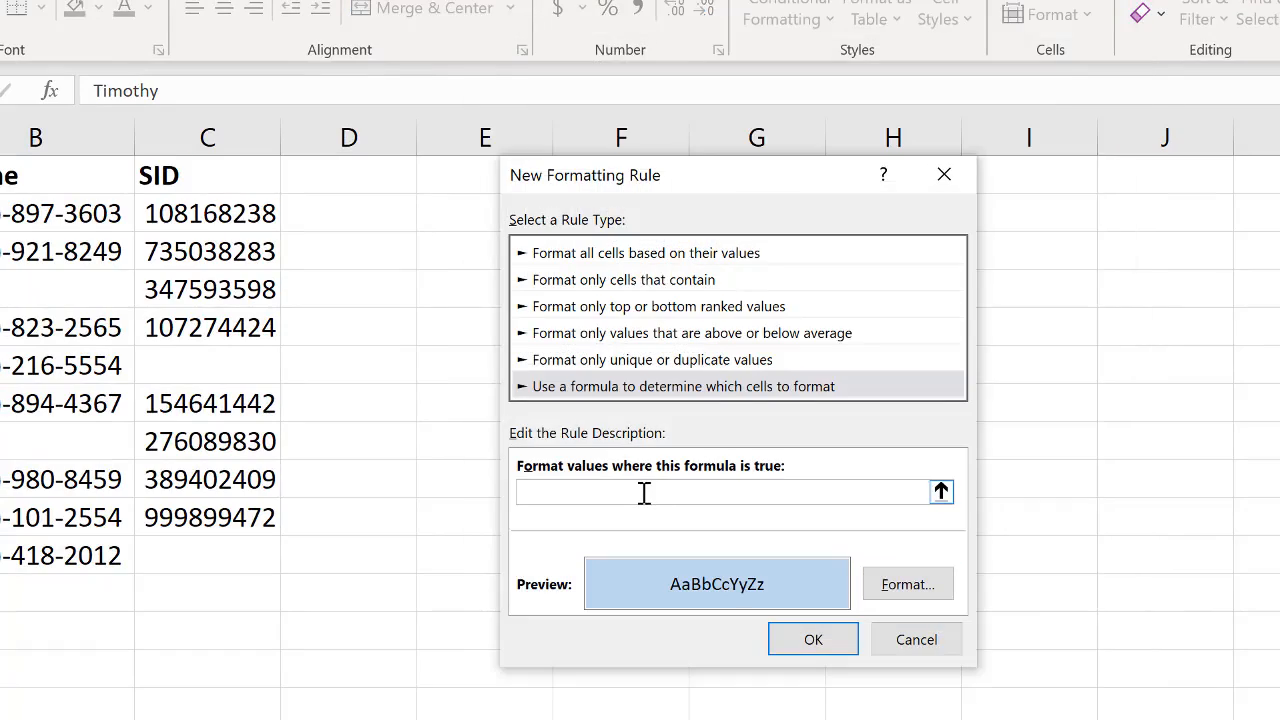
text(=)
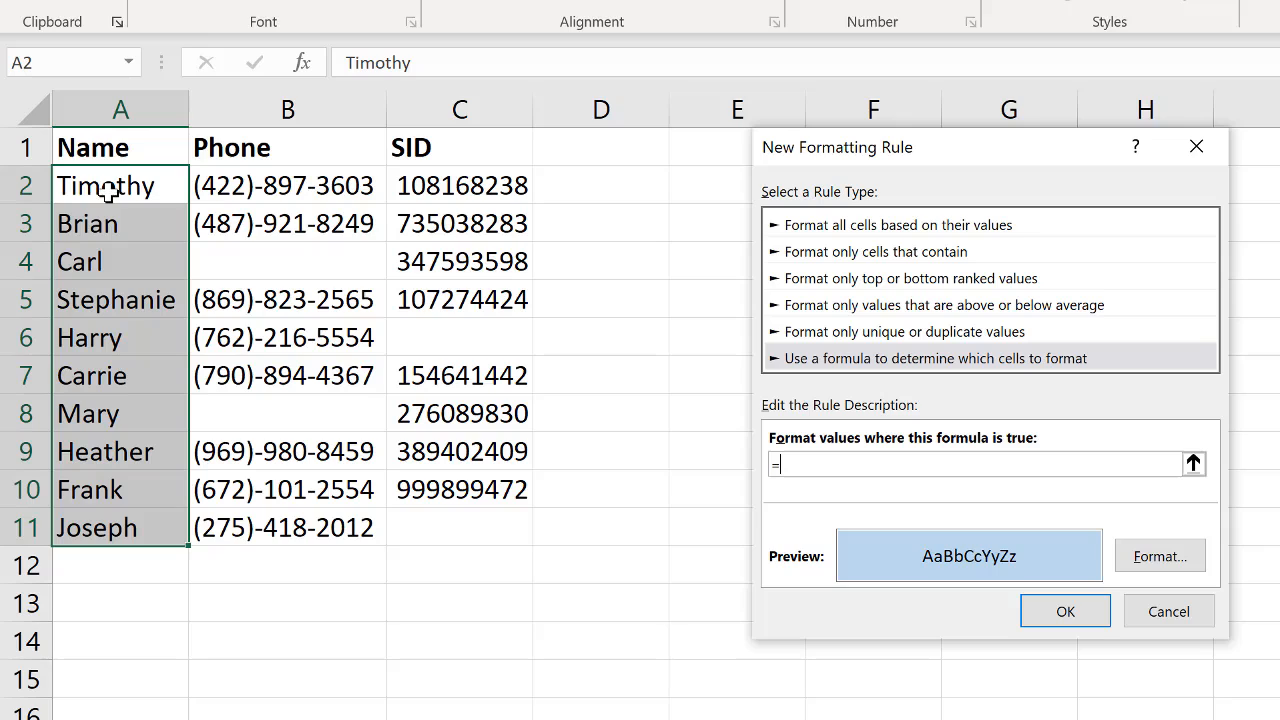
click(107, 190)
text(=)
drag(818, 160, 810, 254)
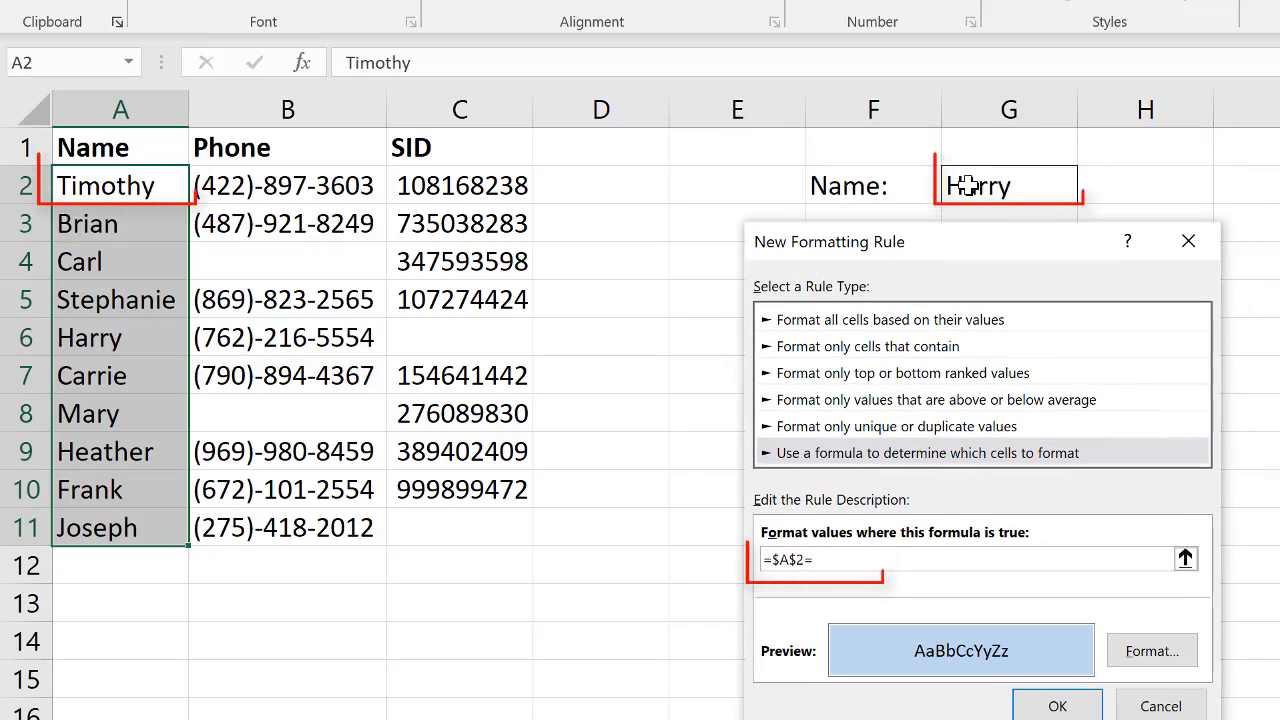
click(966, 186)
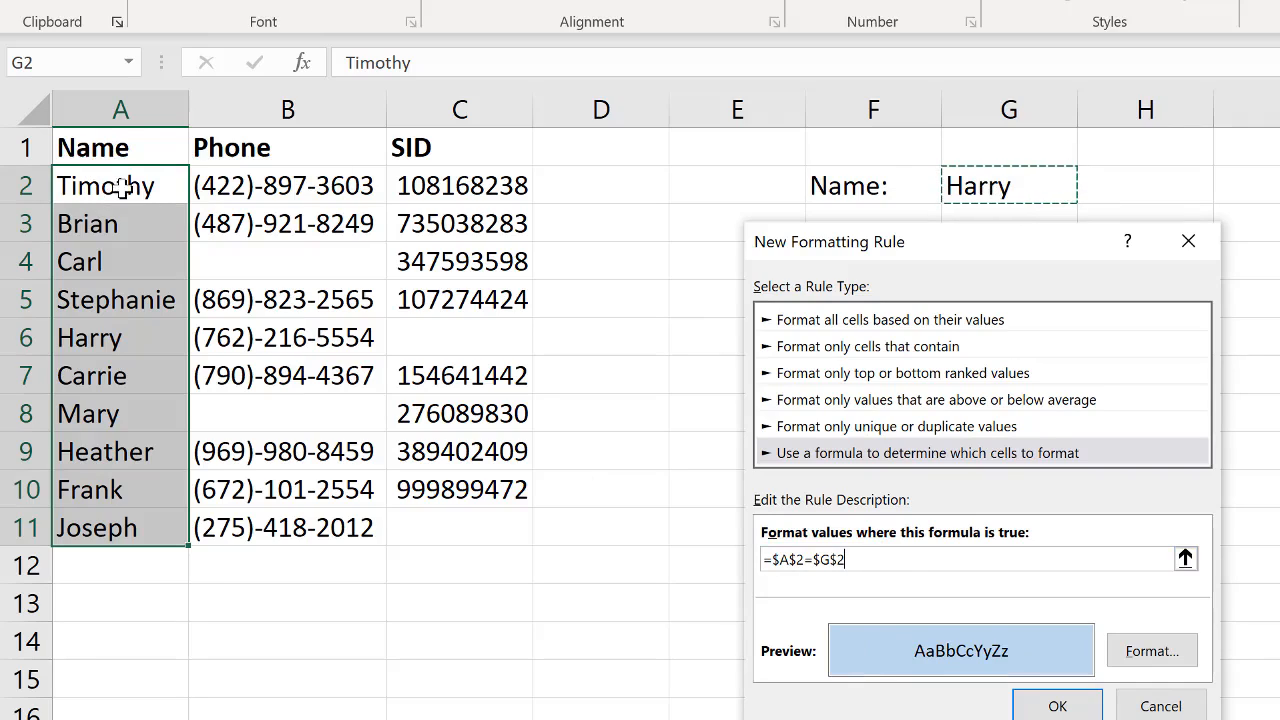
click(1064, 706)
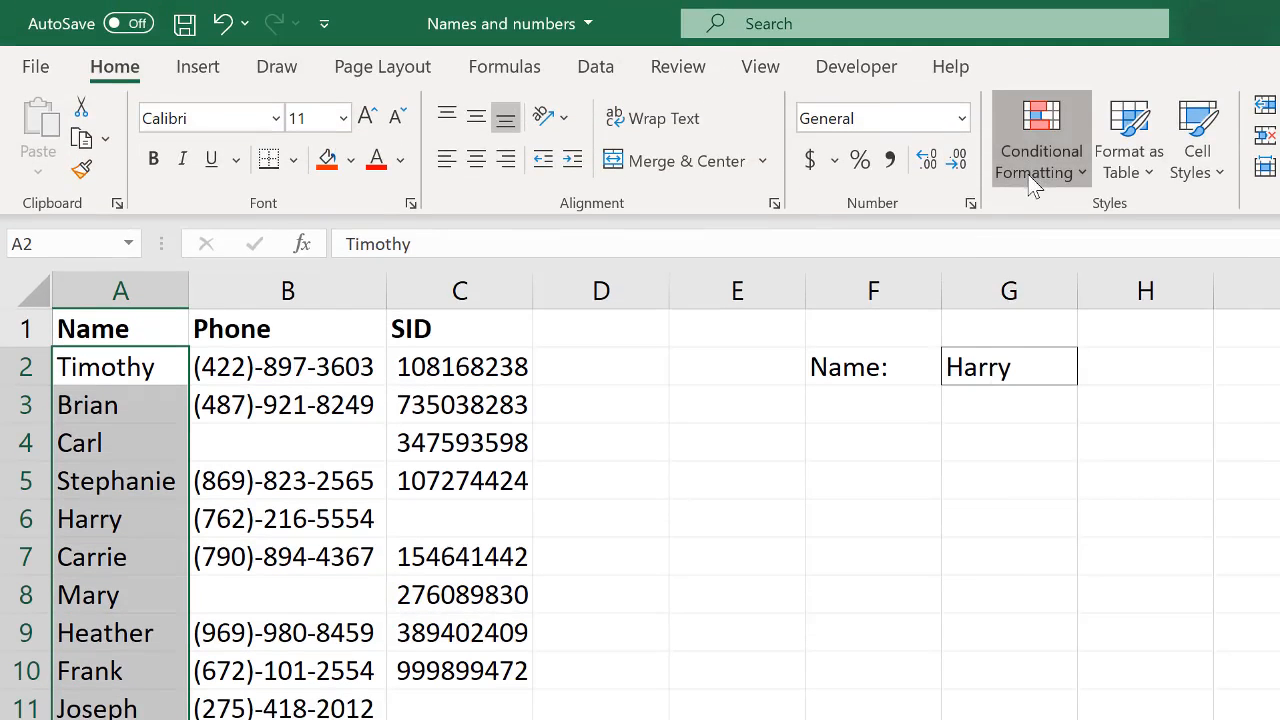
Step: Edit the existing conditional formatting rule so its formula uses a relative first reference, =A2=$G$2, and apply it
click(1034, 186)
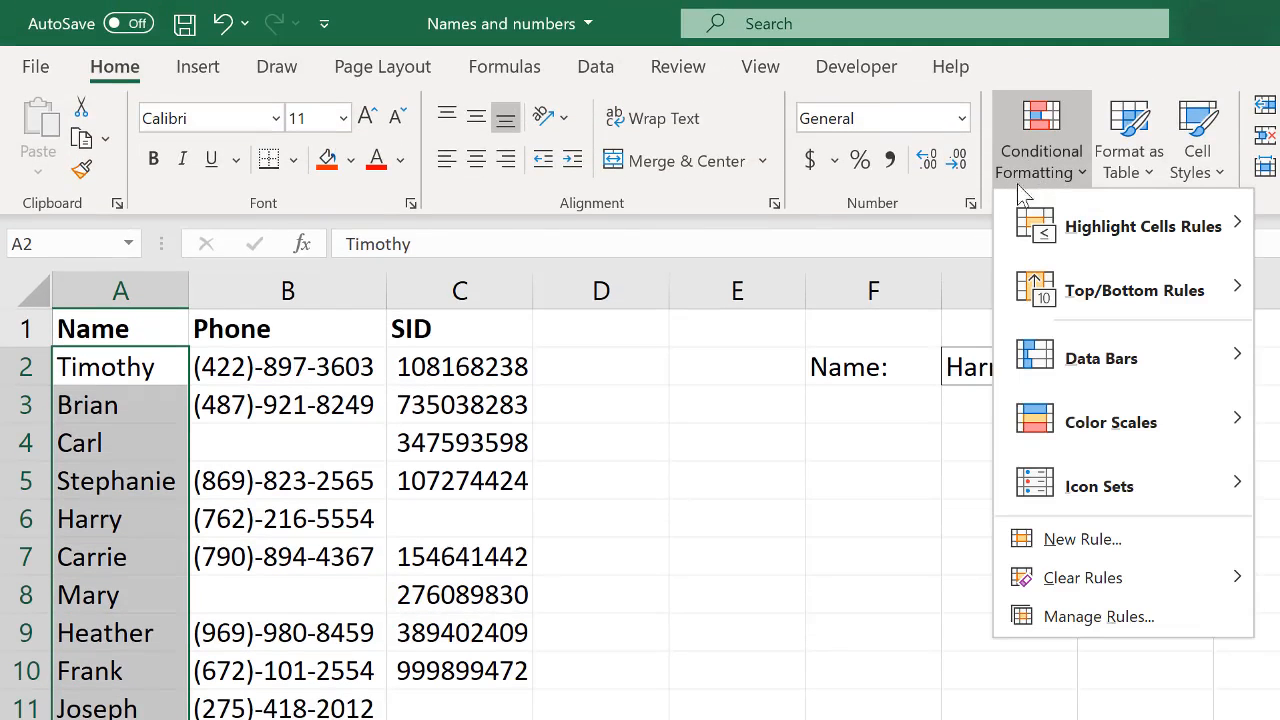
click(1062, 616)
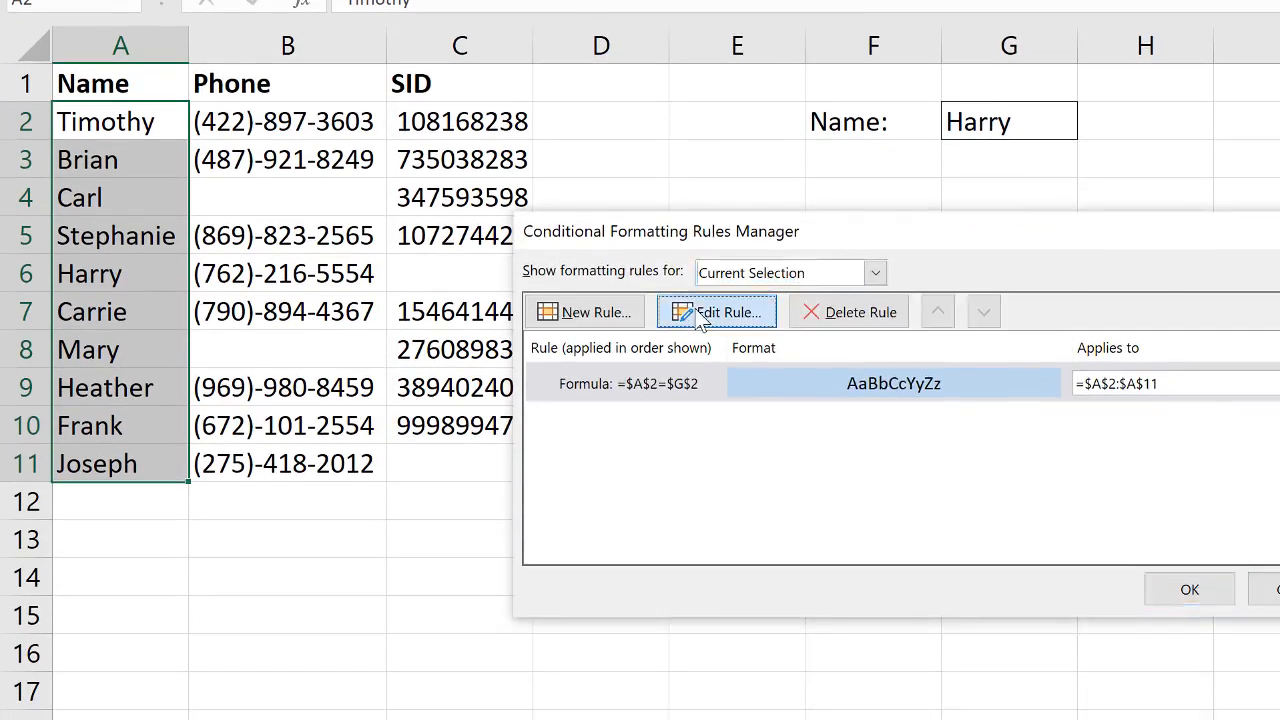
click(703, 318)
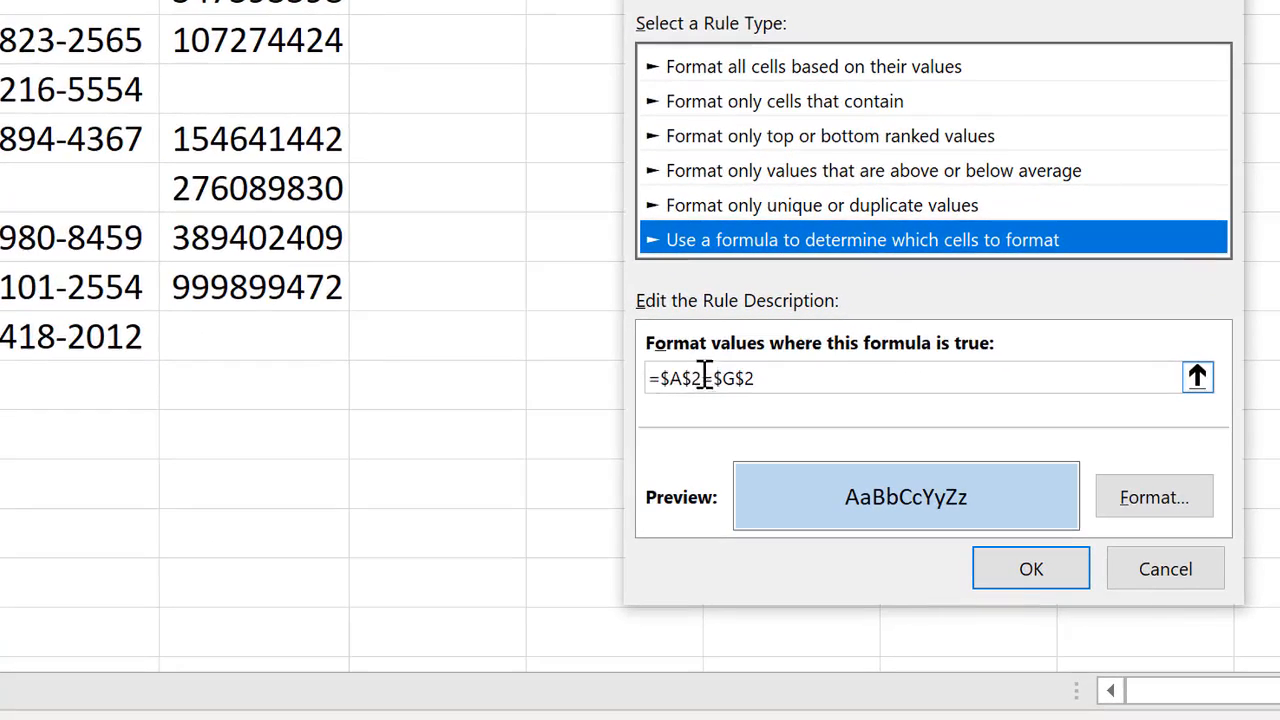
drag(708, 433, 721, 431)
drag(684, 382, 703, 380)
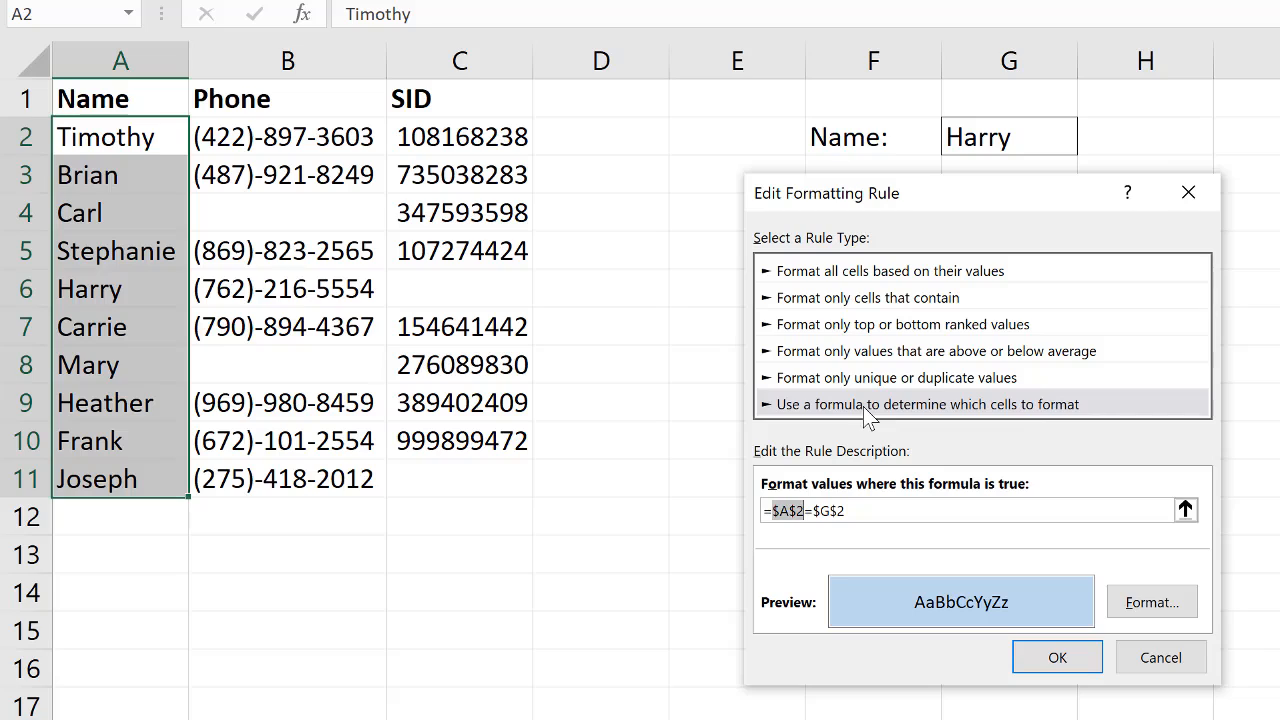
key(F4)
key(F4)
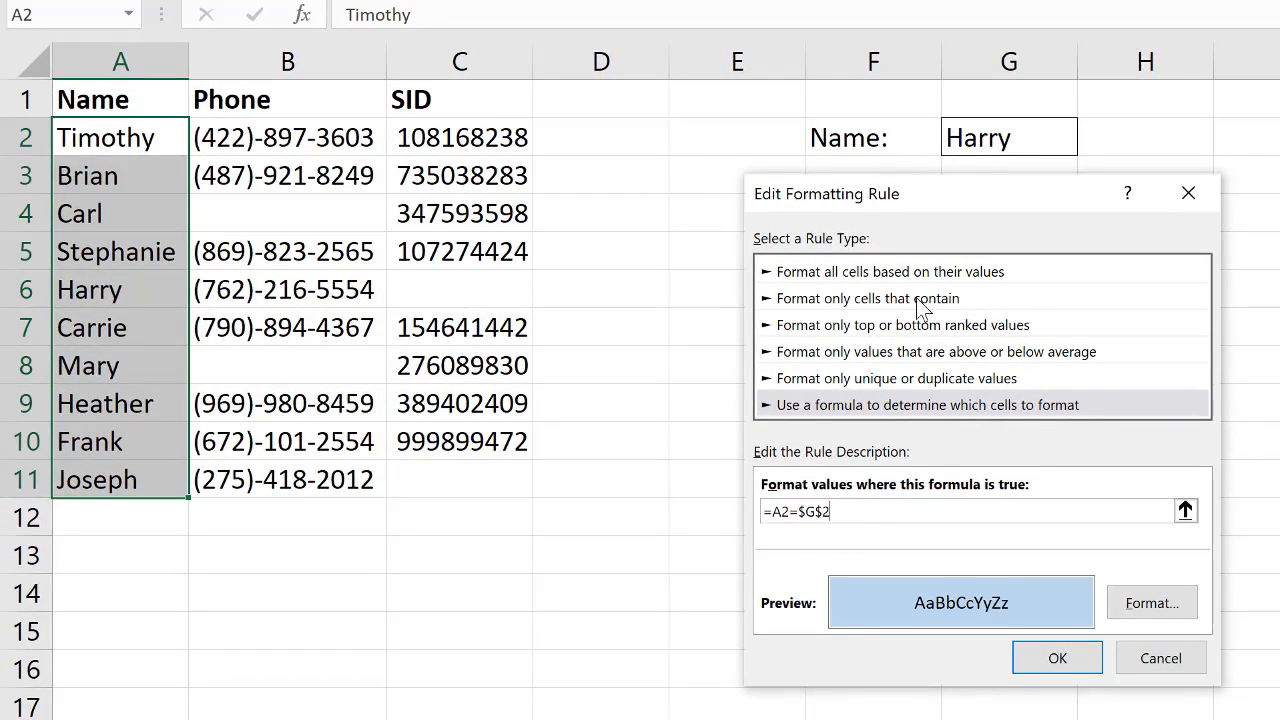
click(1058, 658)
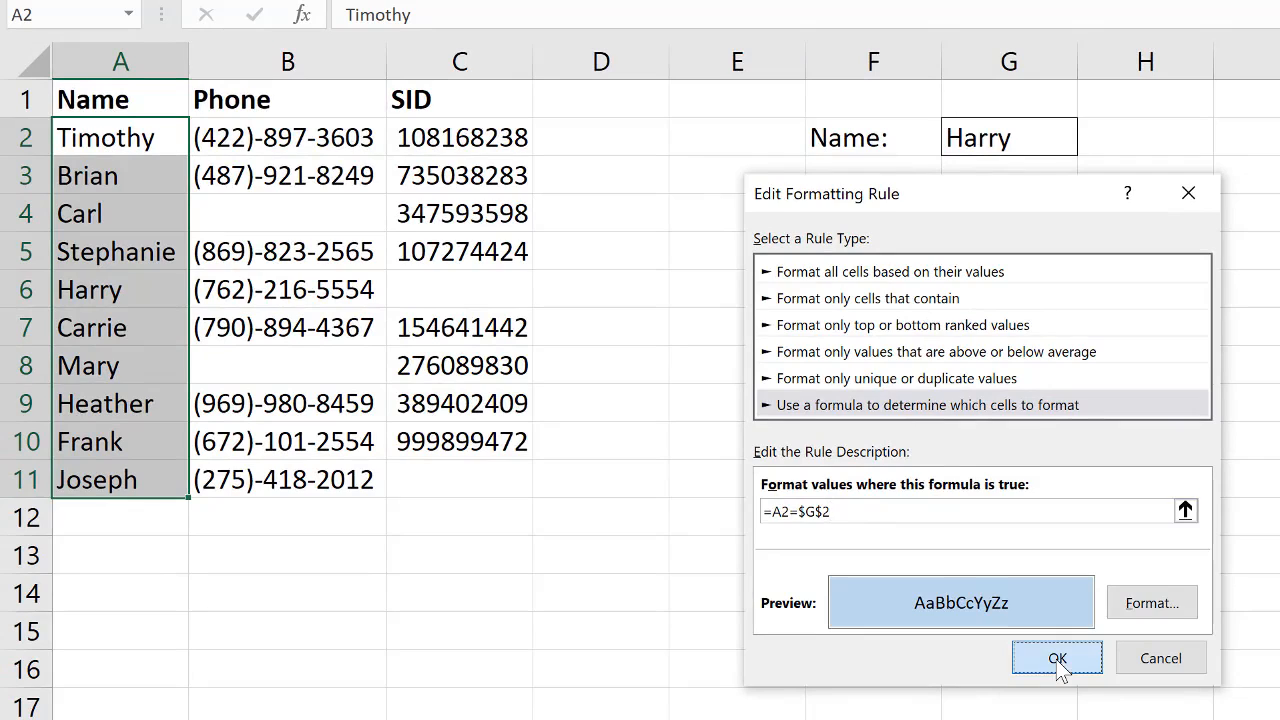
click(1190, 606)
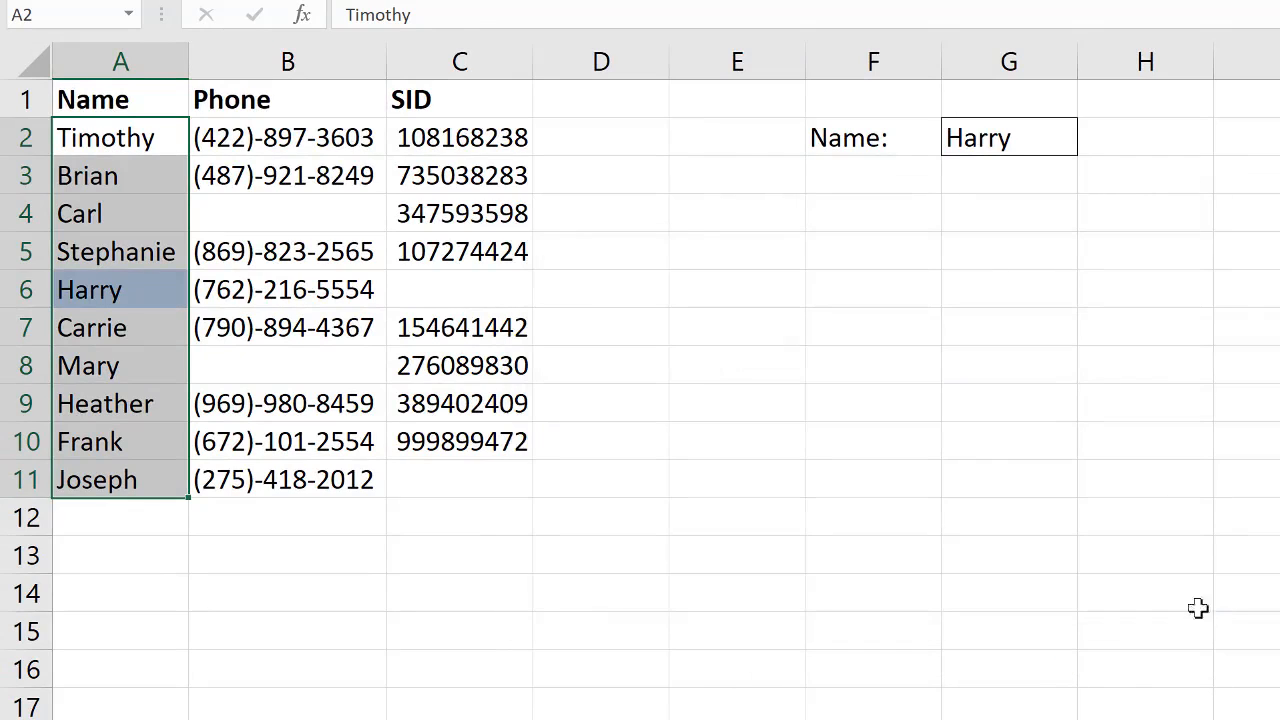
Step: Replace the lookup name in G2 with the name listed in cell A7 to test the highlighting rule
click(325, 258)
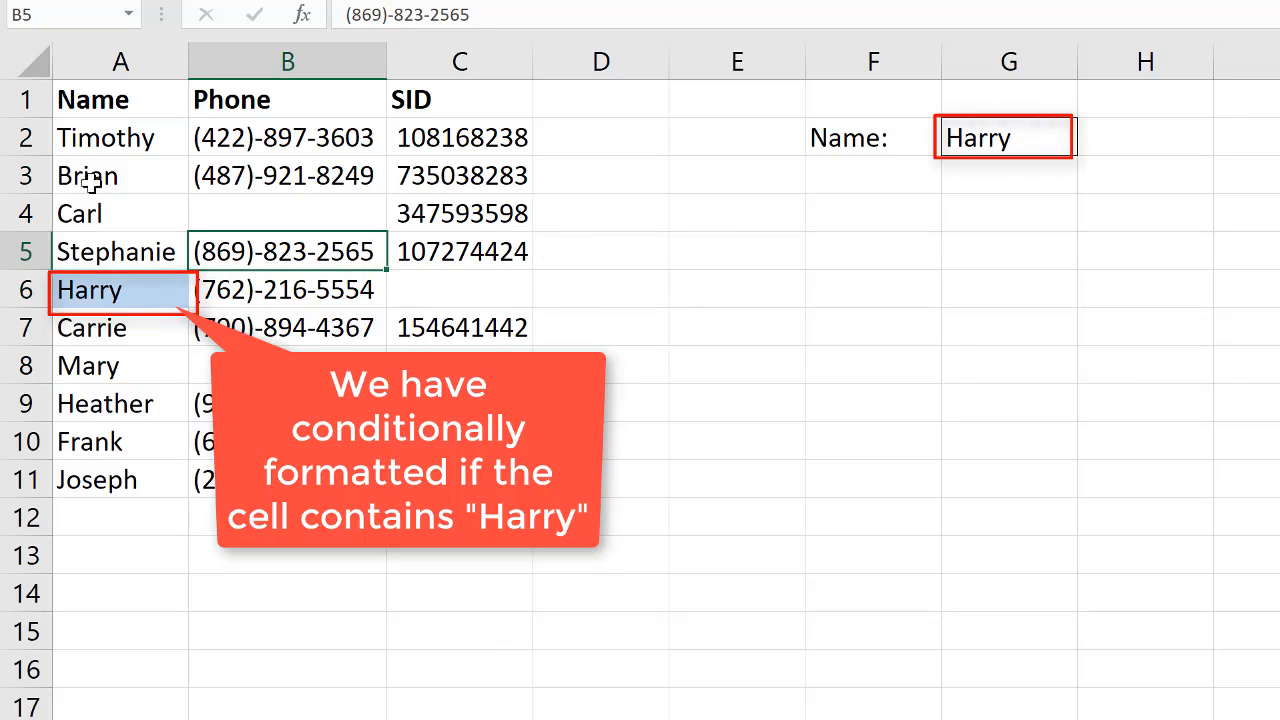
click(966, 136)
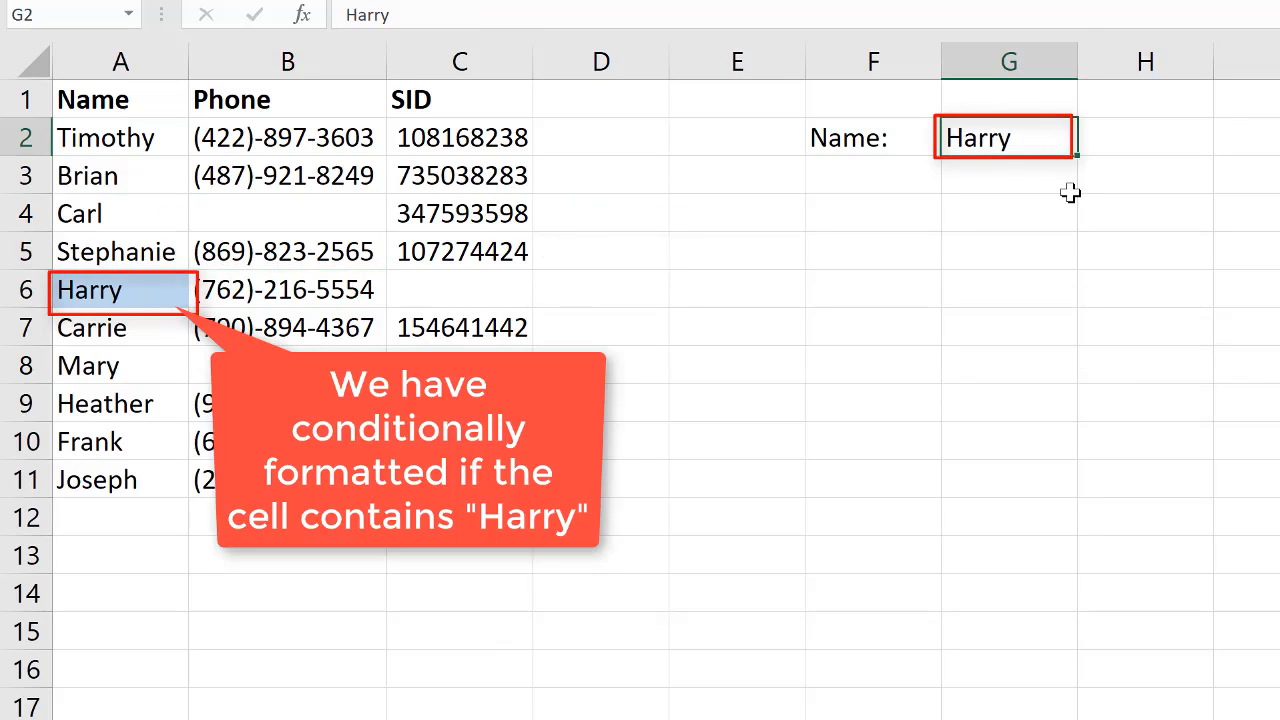
text(Carrie)
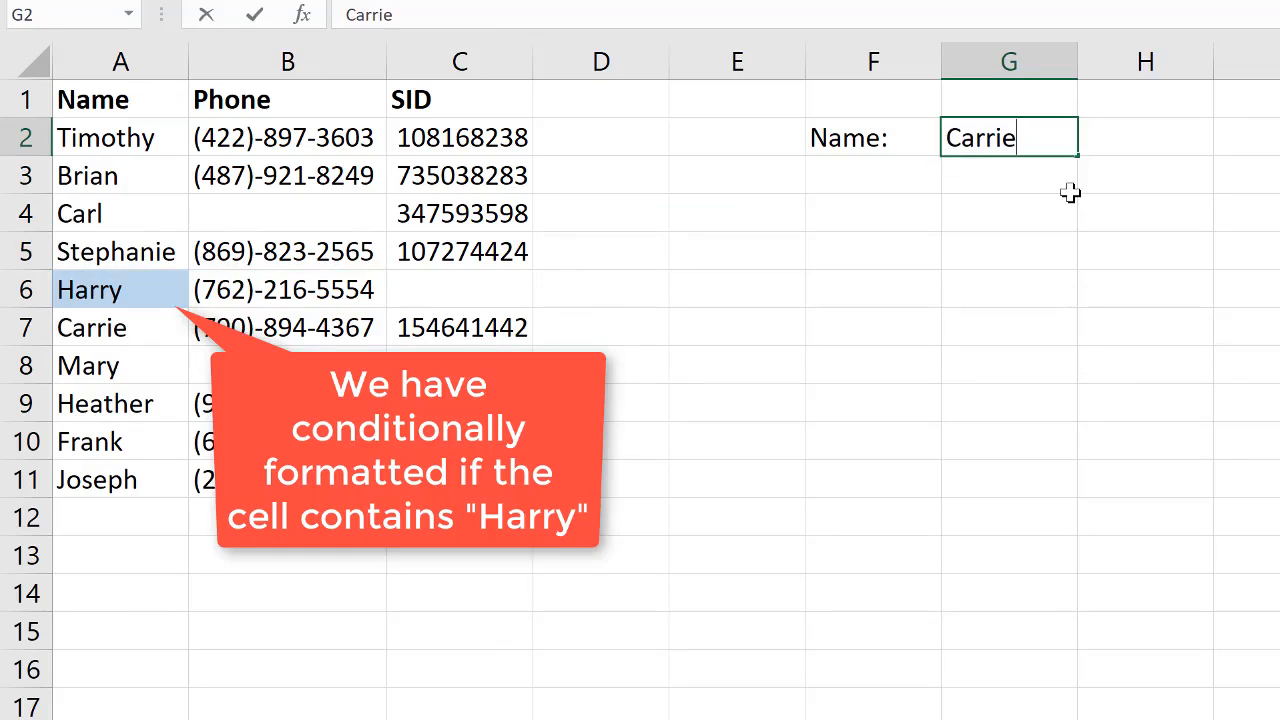
key(Return)
click(1045, 148)
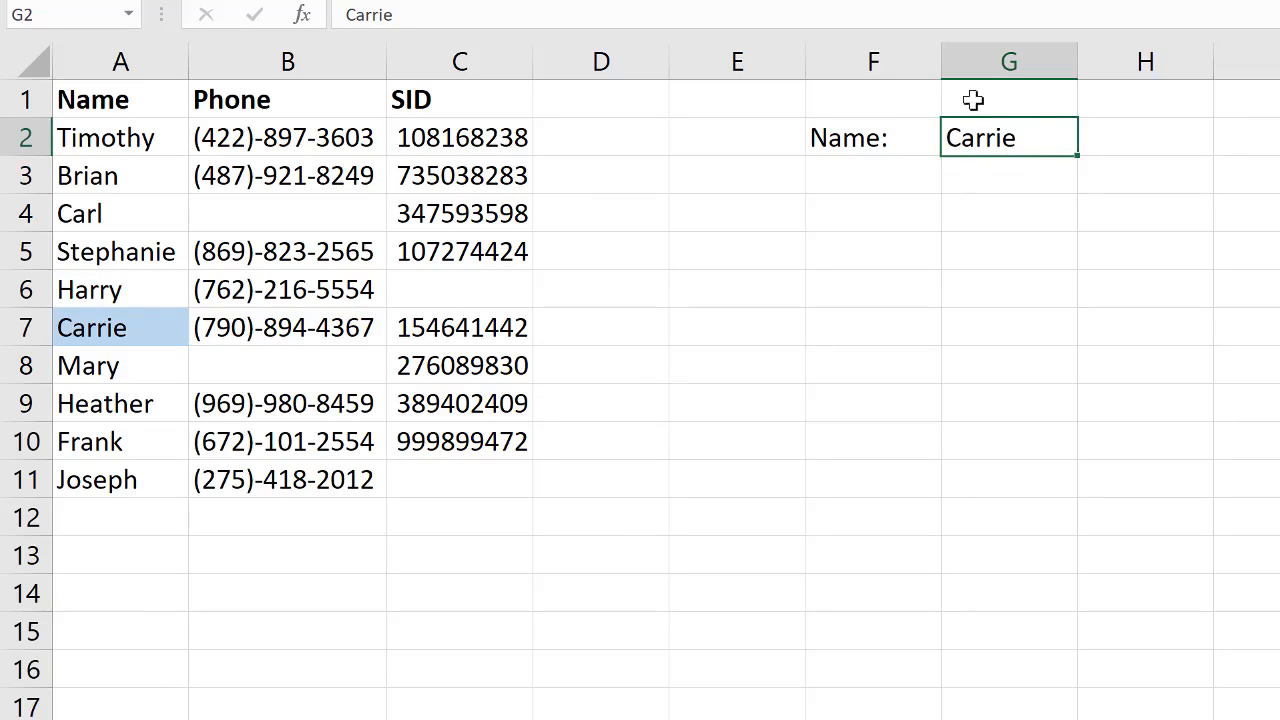
Step: Extend the name-matching conditional formatting rule's applied range to the whole data table, =$A$2:$C$11
drag(125, 140, 134, 482)
click(1040, 103)
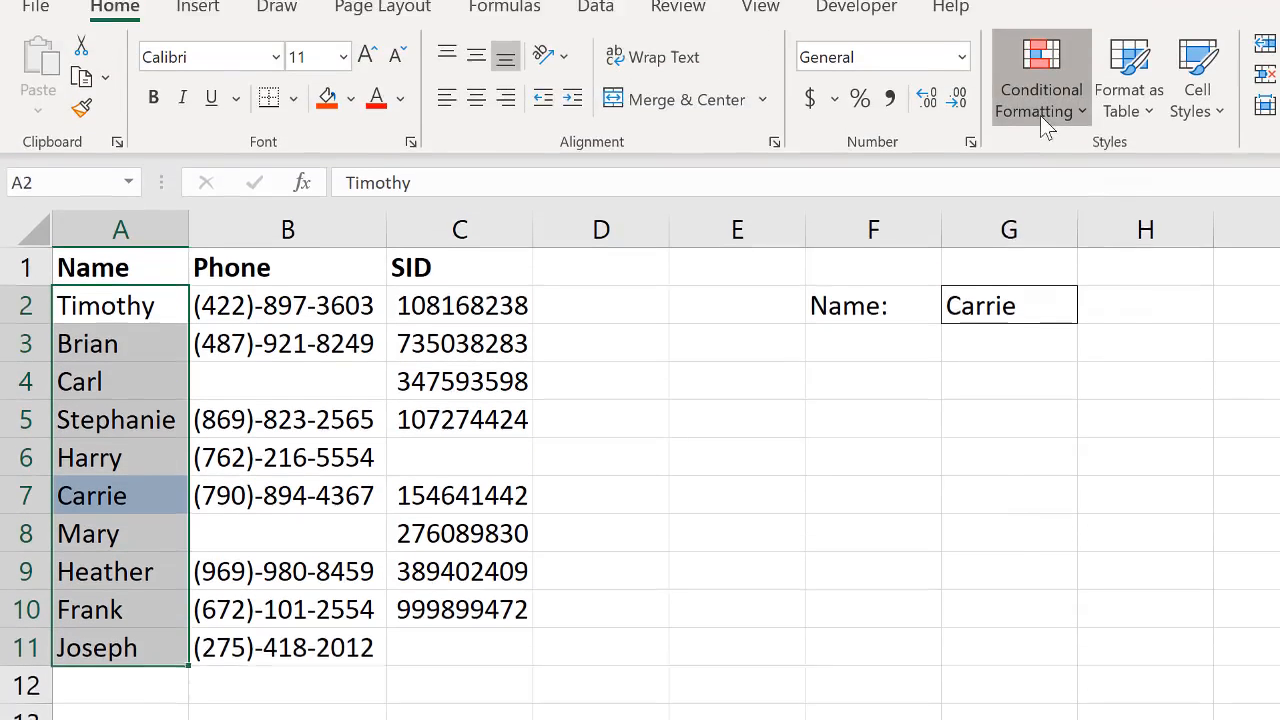
click(1092, 616)
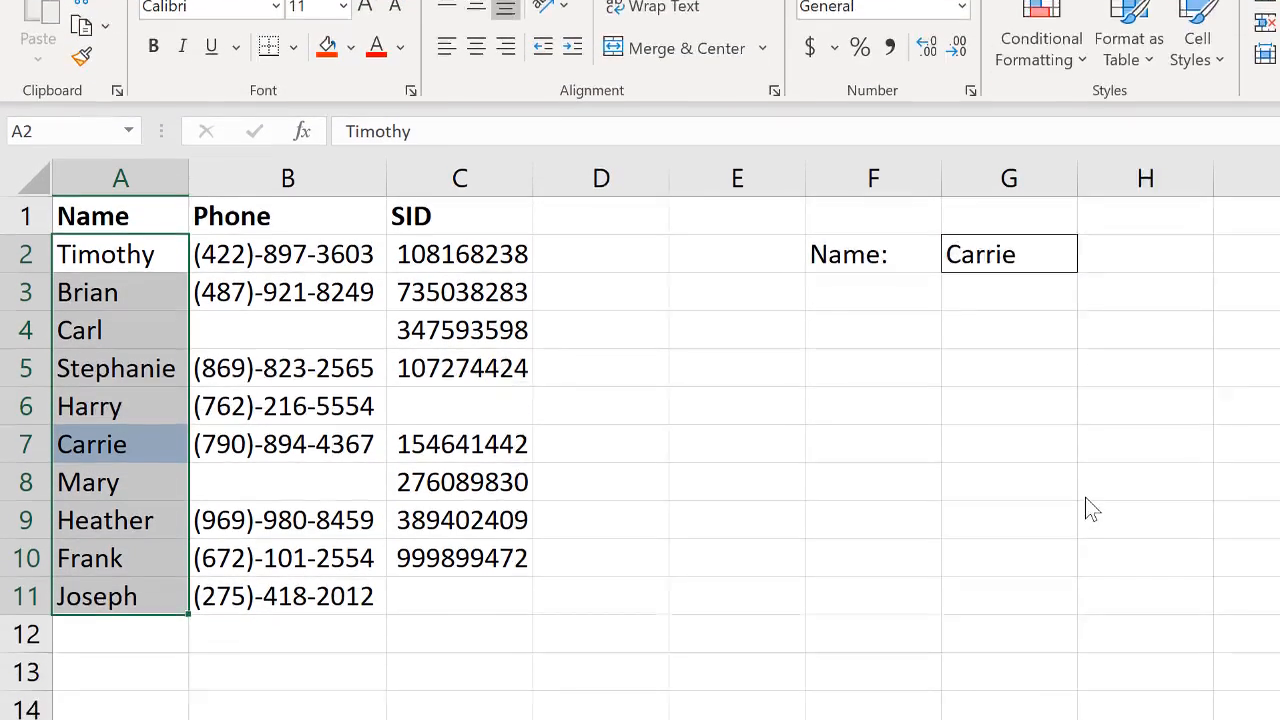
click(723, 333)
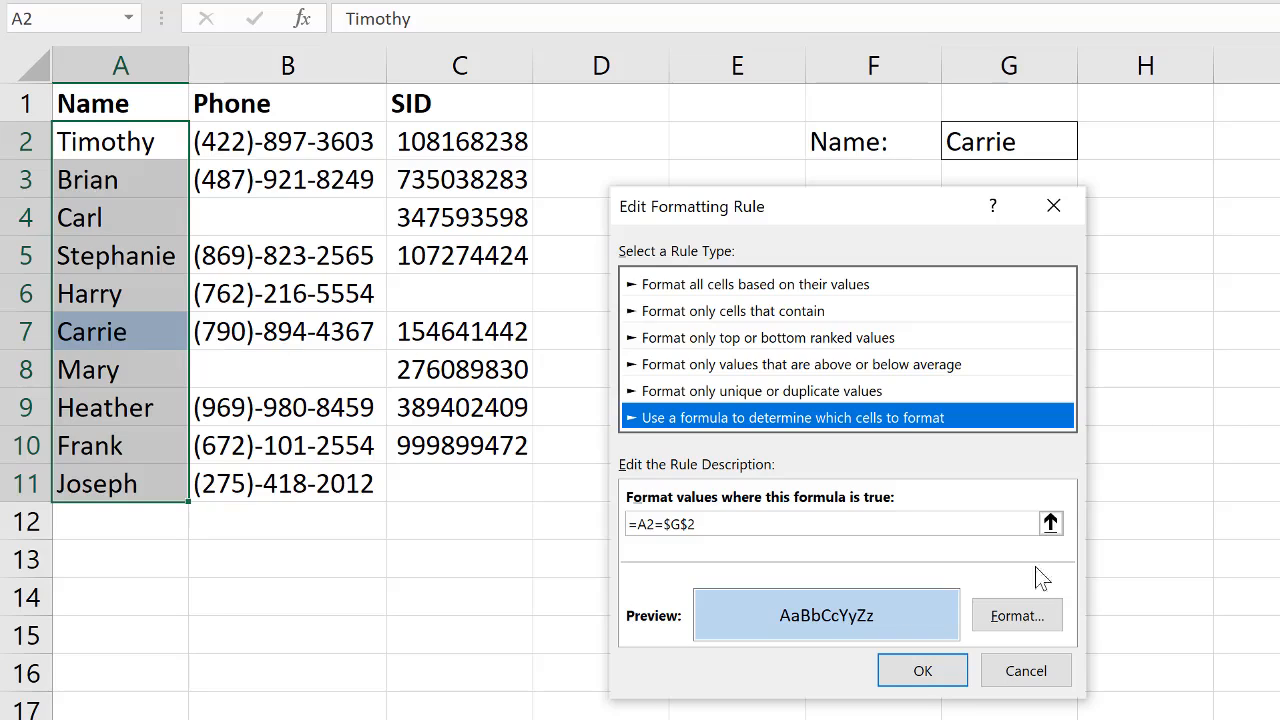
click(1026, 672)
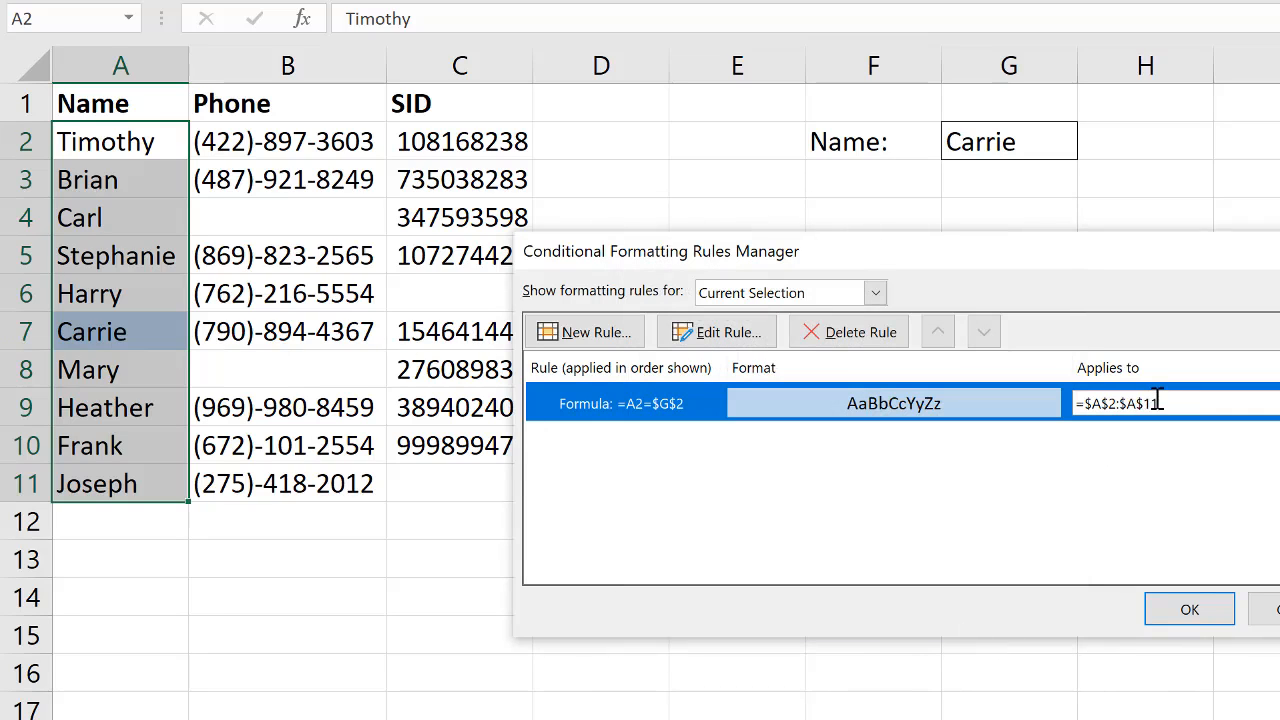
click(1174, 403)
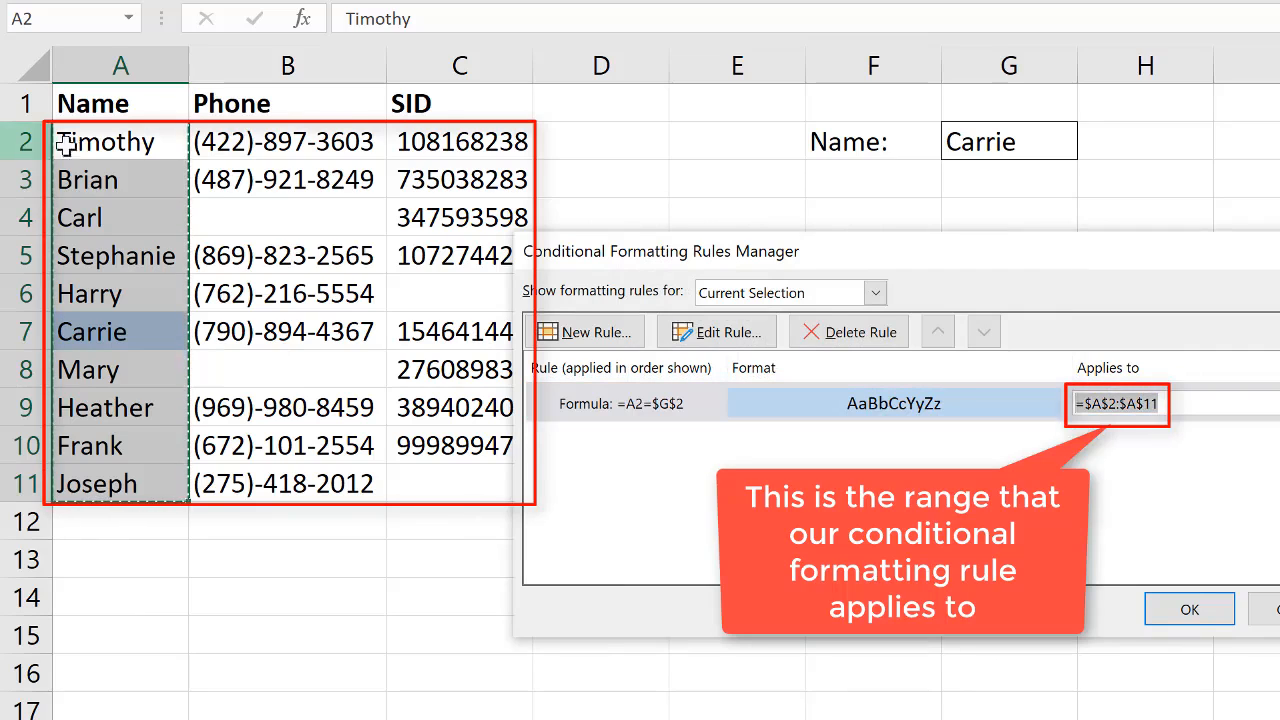
drag(86, 141, 441, 487)
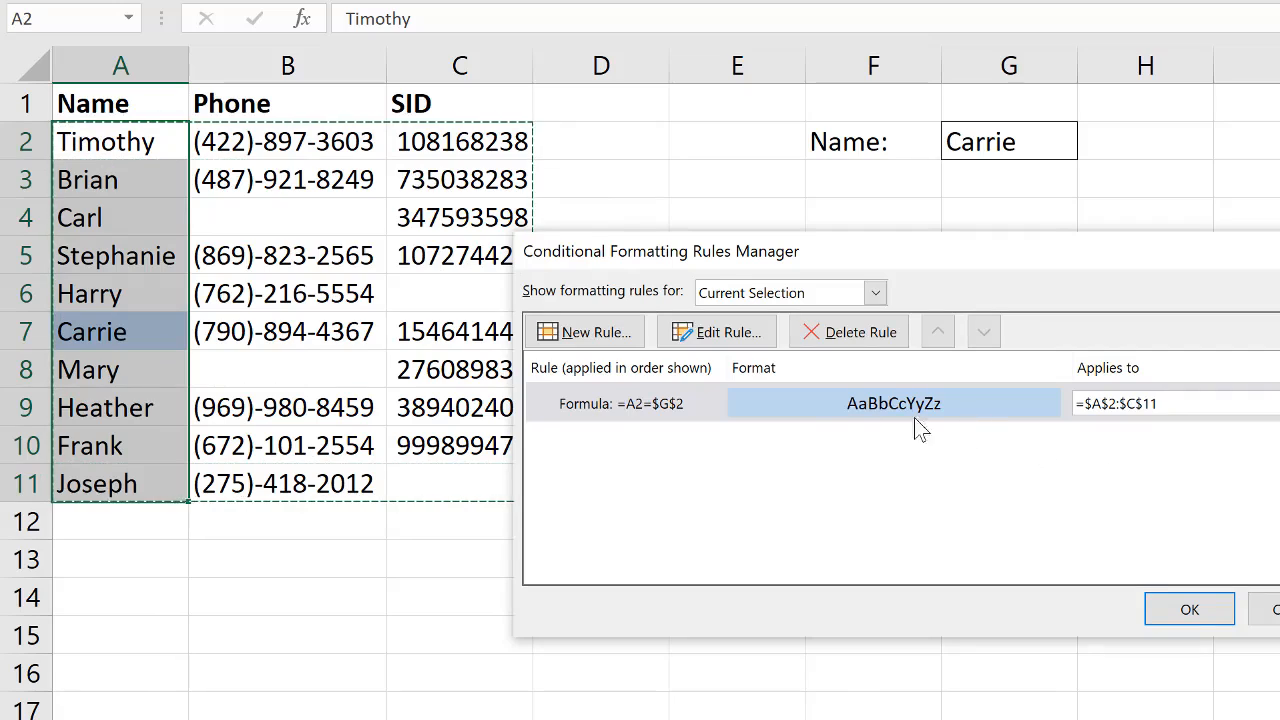
Step: Edit the rule's formula to =$A2=$G$2, locking only the column of the first reference, and apply the changes
click(614, 400)
click(713, 343)
drag(858, 188, 815, 227)
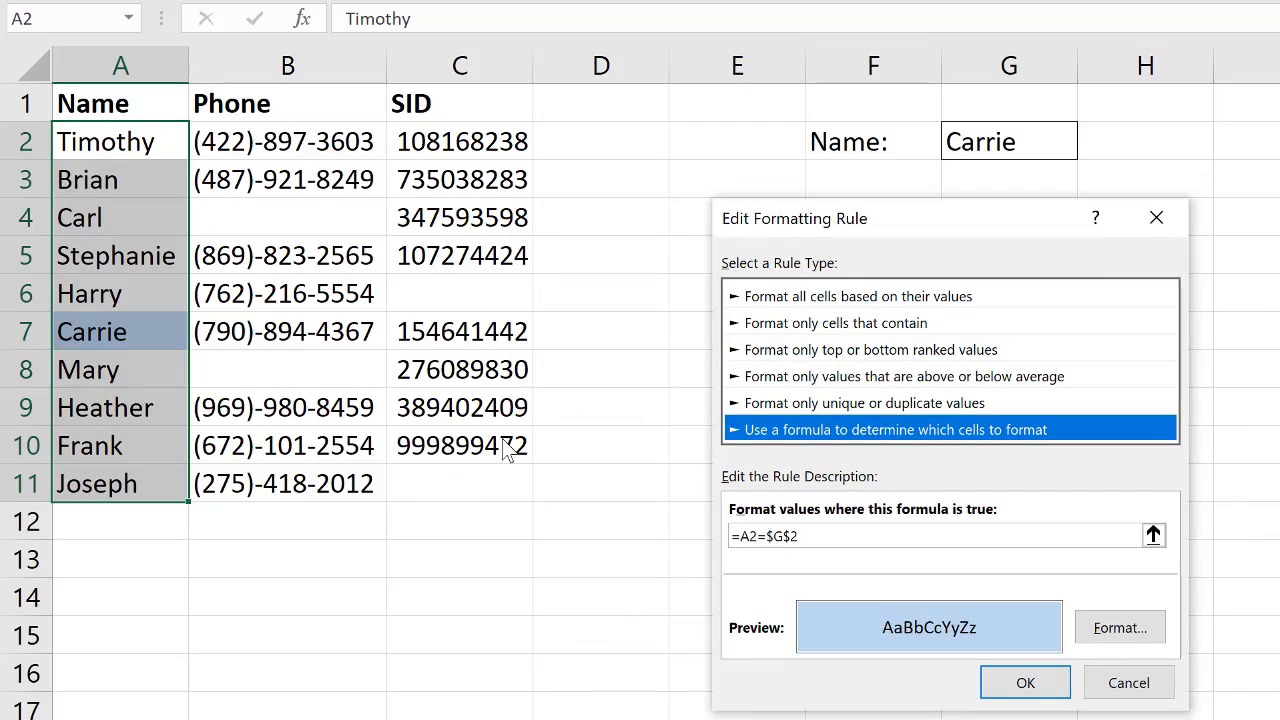
click(837, 538)
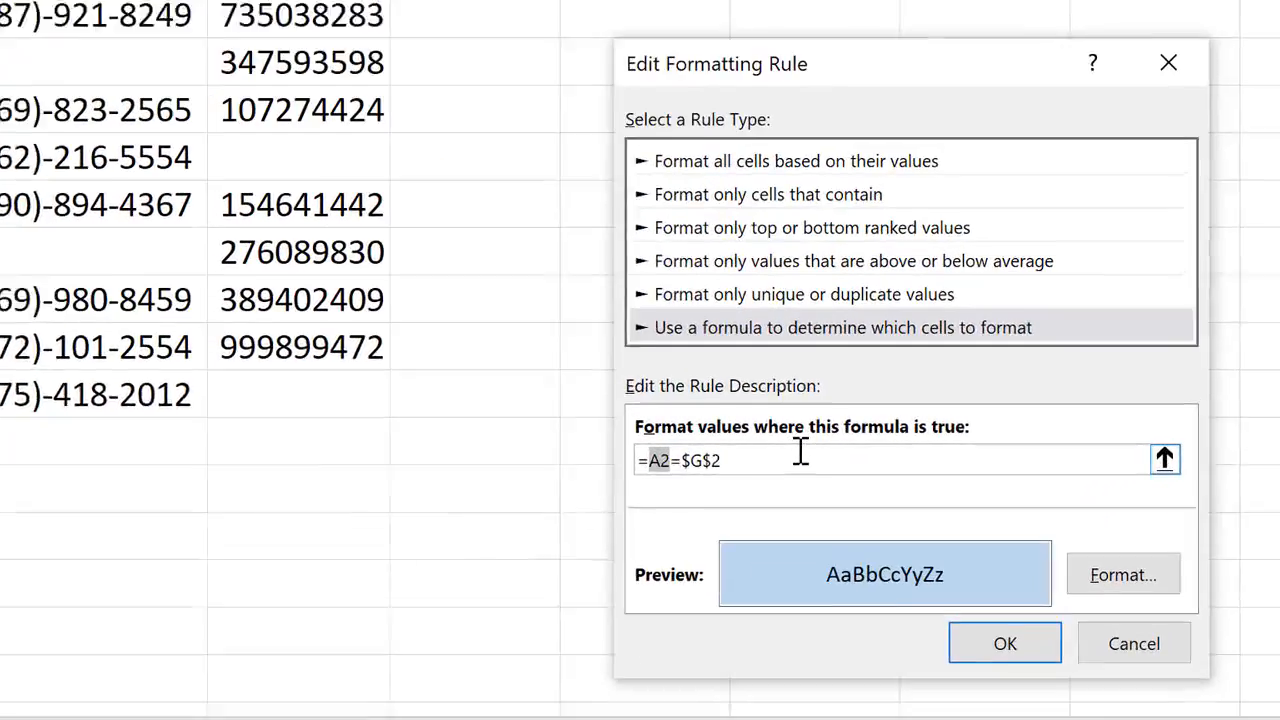
key(F4)
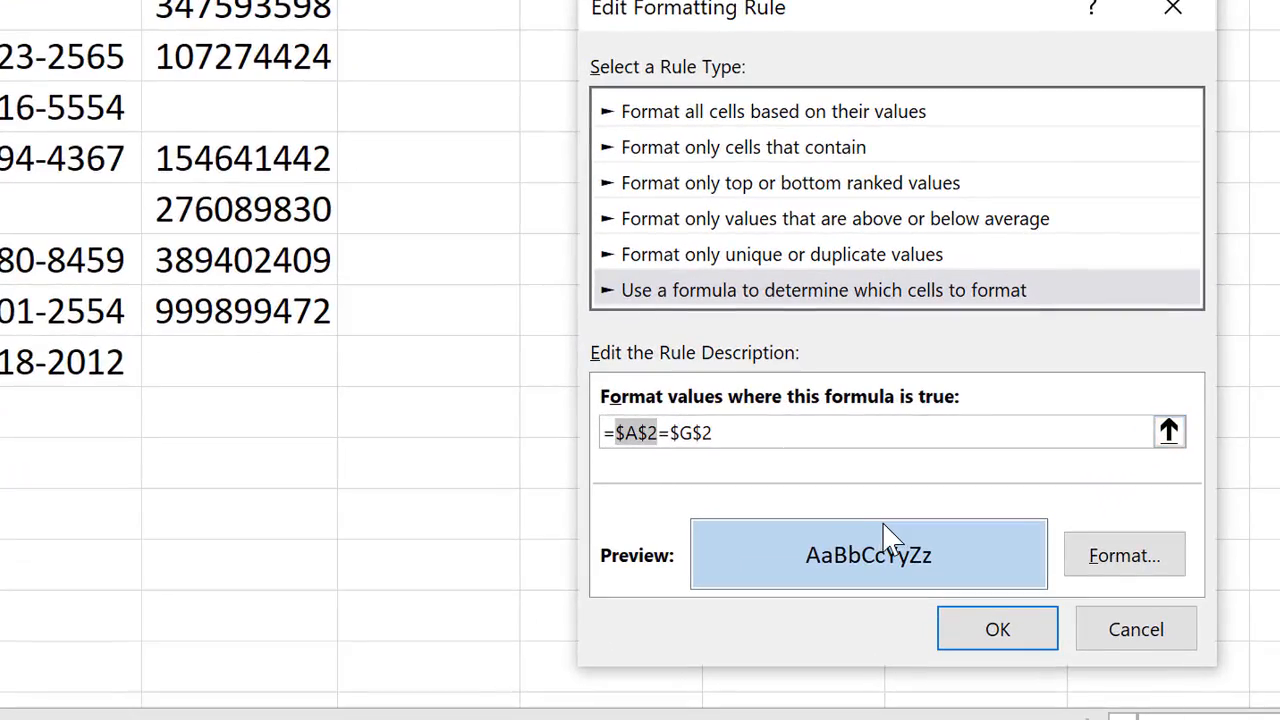
key(F4)
key(F4)
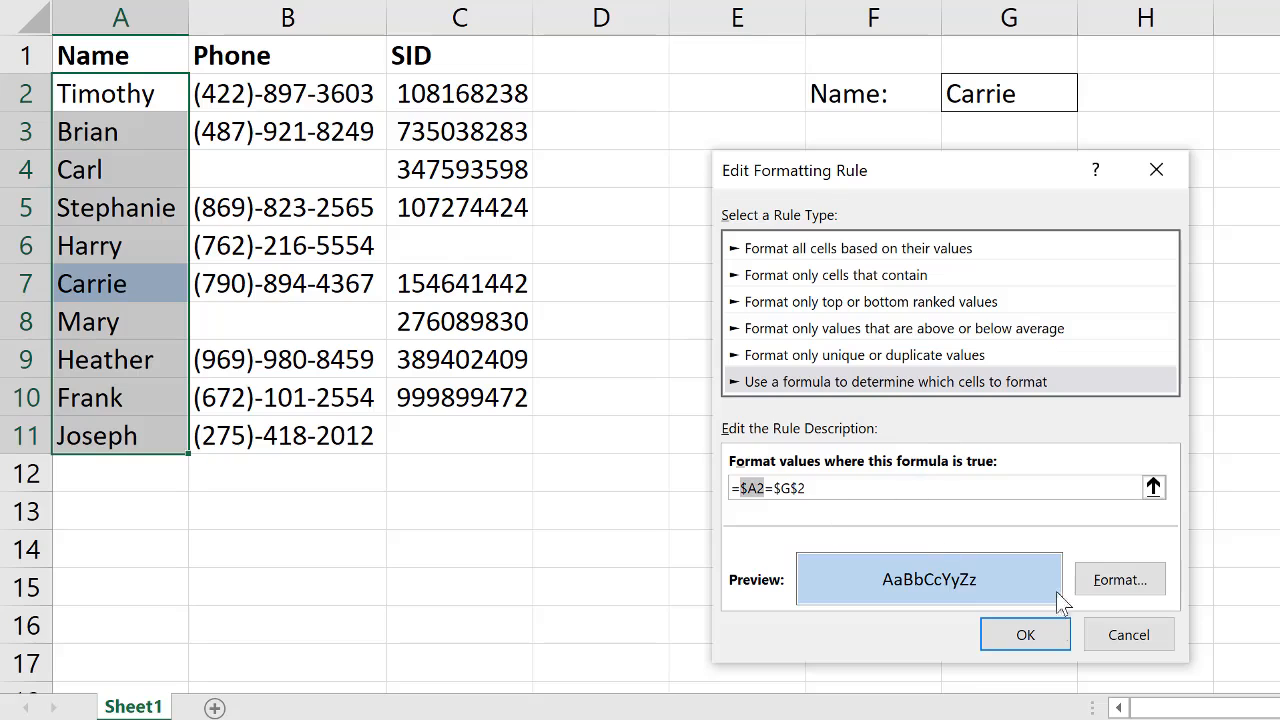
click(1027, 636)
click(1180, 643)
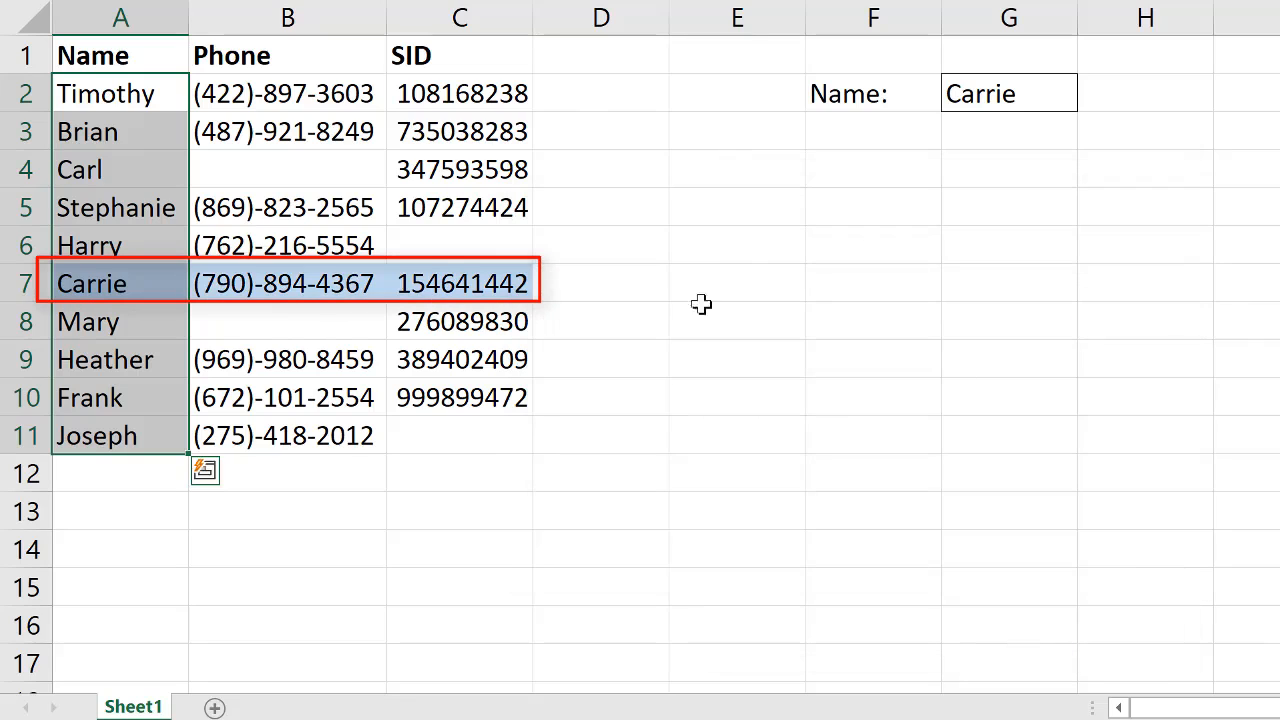
Step: Replace the lookup name in G2 with the name listed in cell A3 to test the row highlighting
click(96, 238)
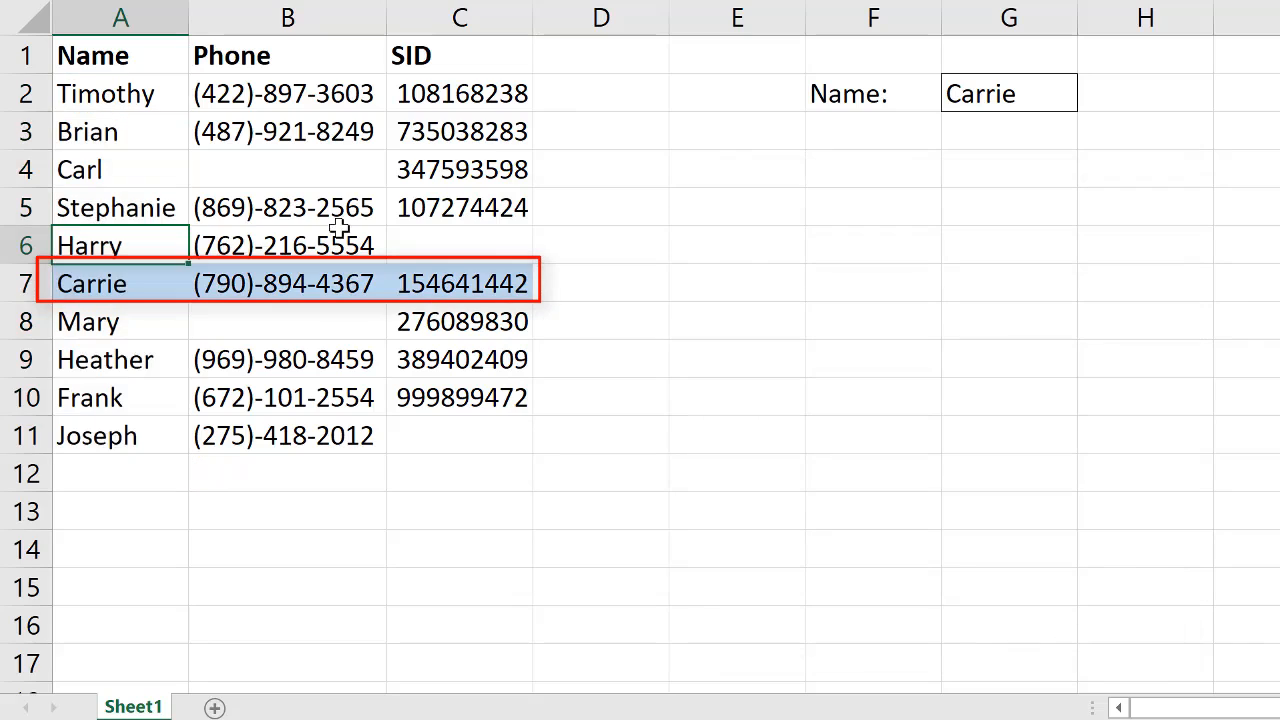
click(1013, 99)
text(Brian)
key(Return)
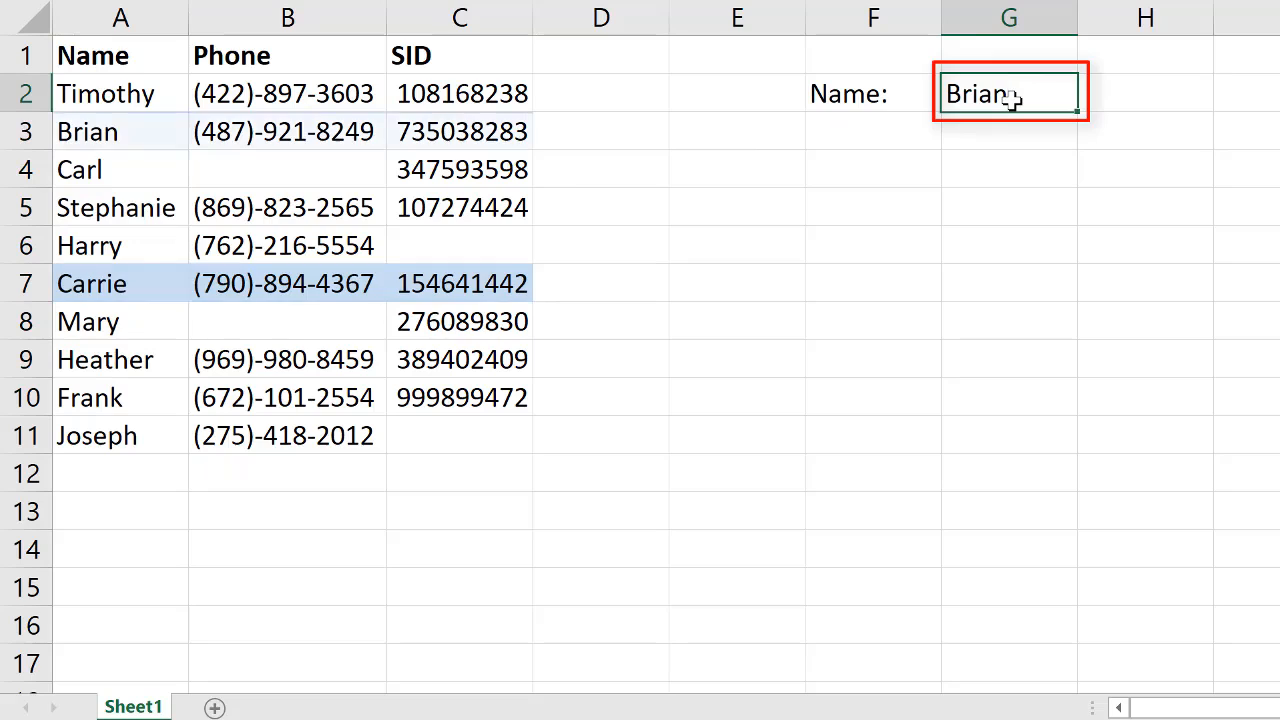
click(985, 101)
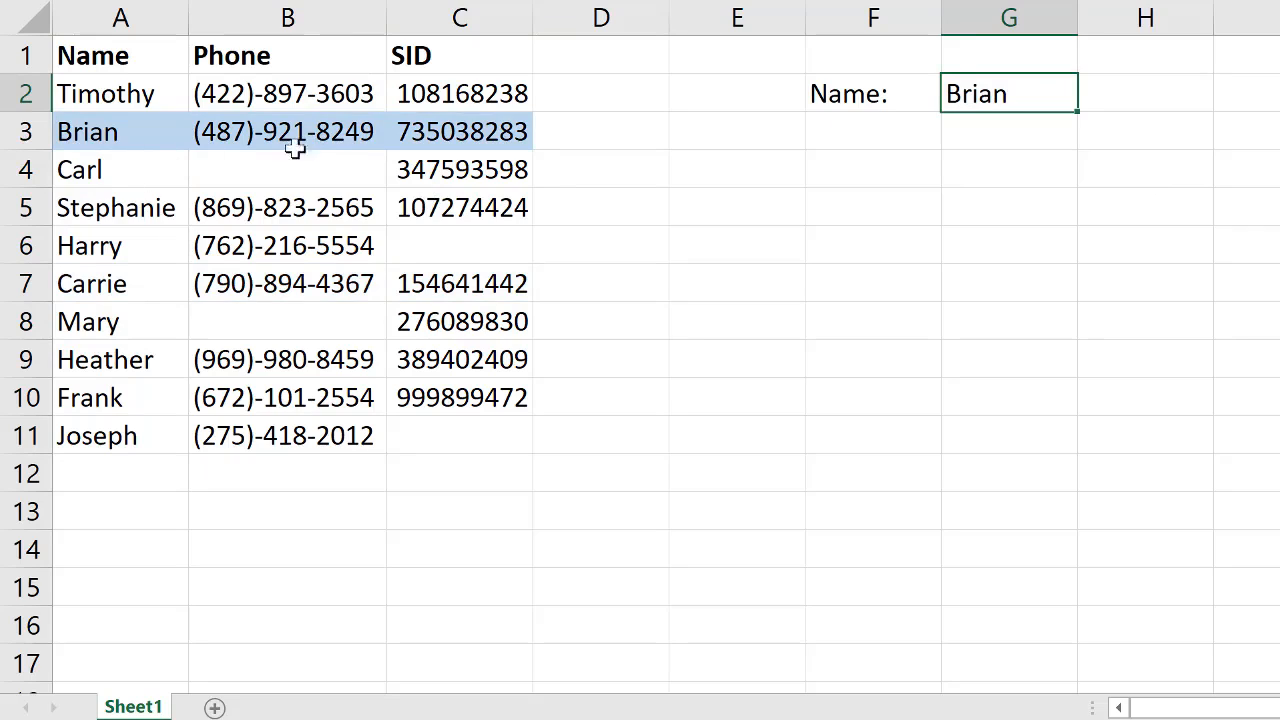
Step: Enter the test formula =ISBLANK(B4) in cell D4 to check whether that row's phone cell is empty
click(241, 170)
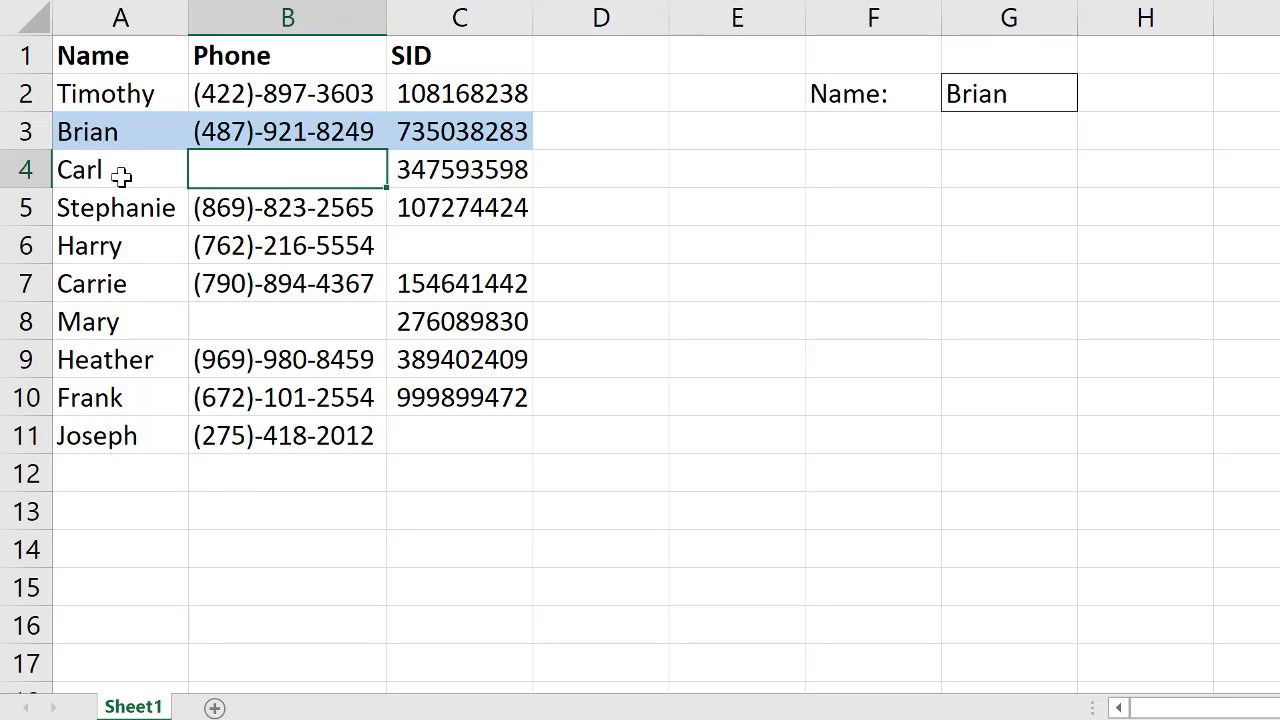
drag(160, 177, 428, 171)
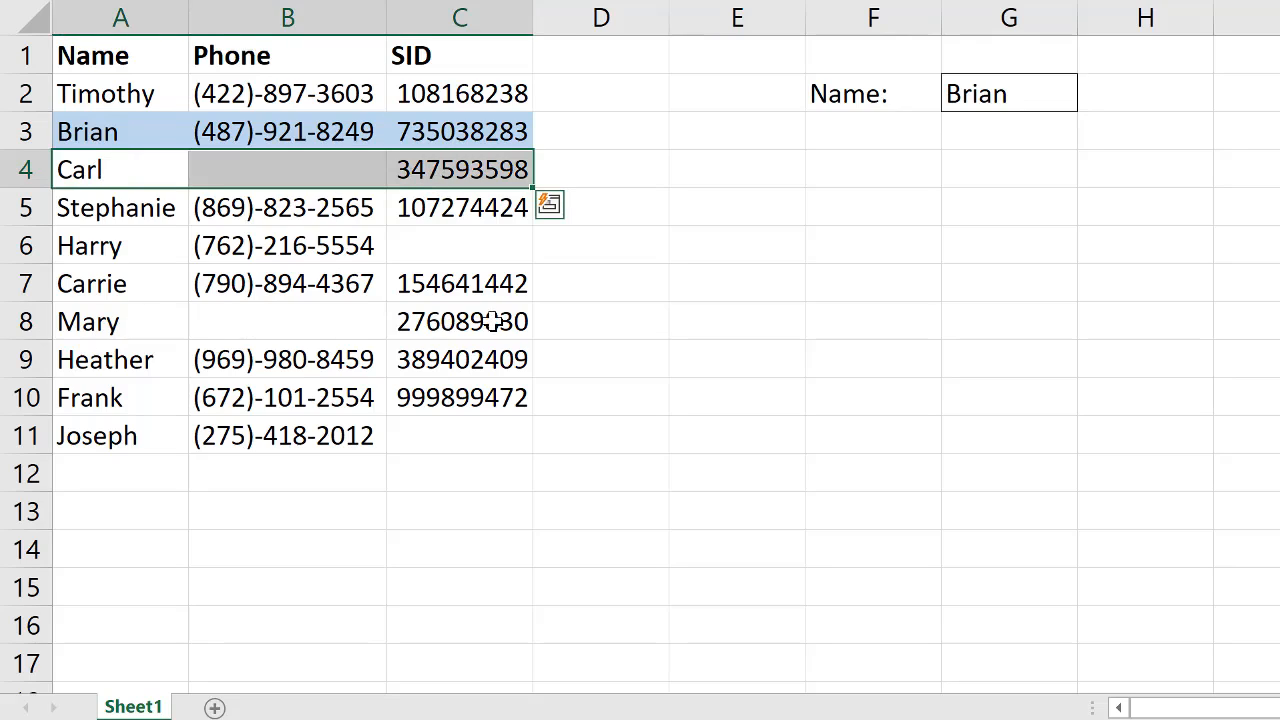
click(622, 180)
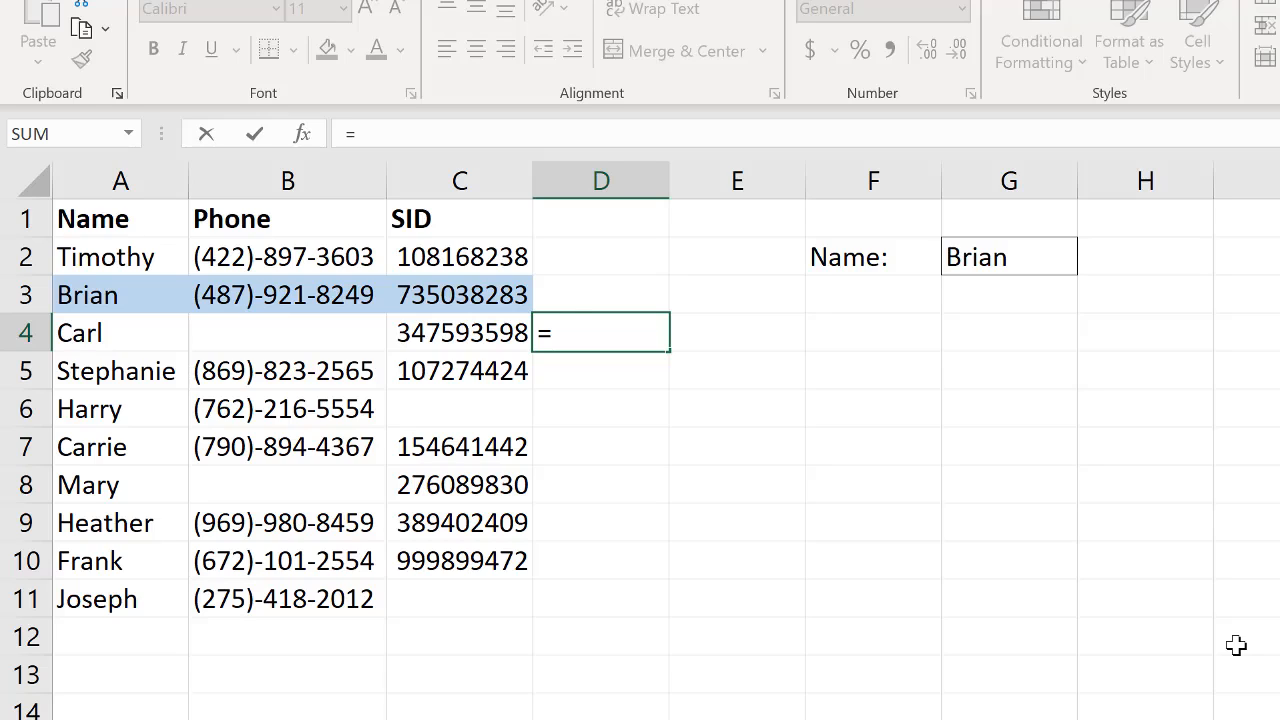
text(isblank()
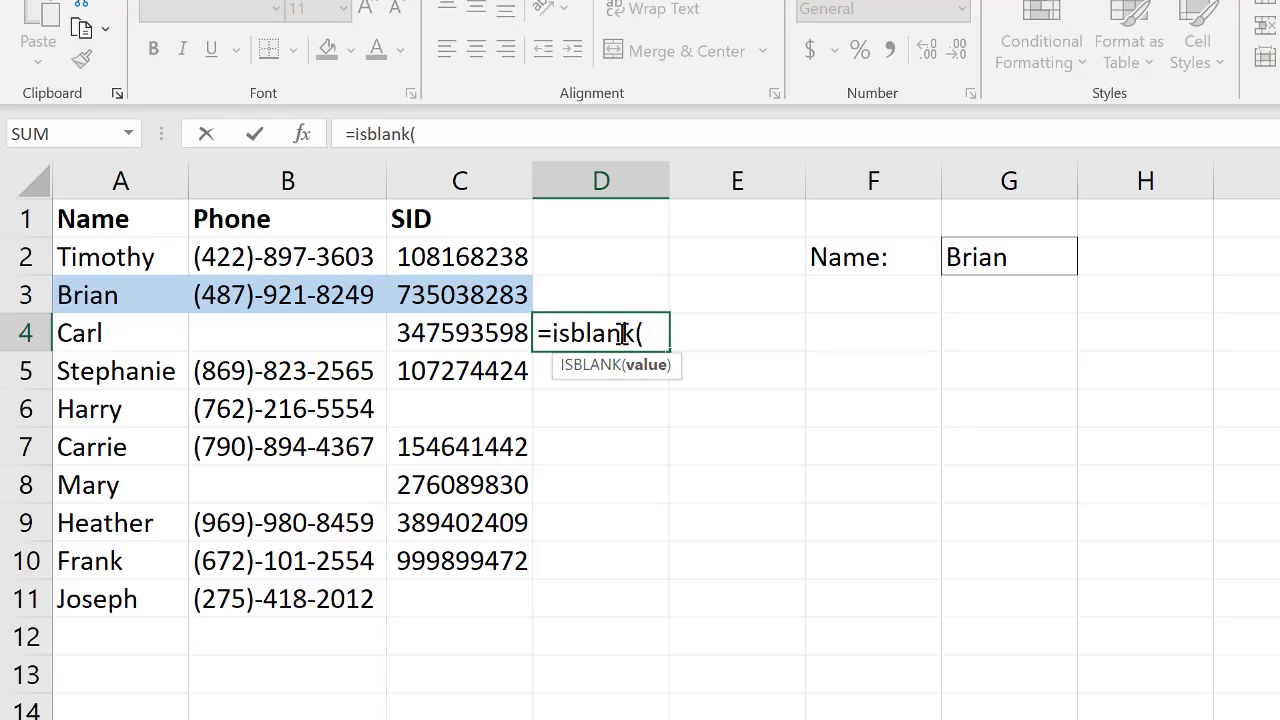
click(260, 330)
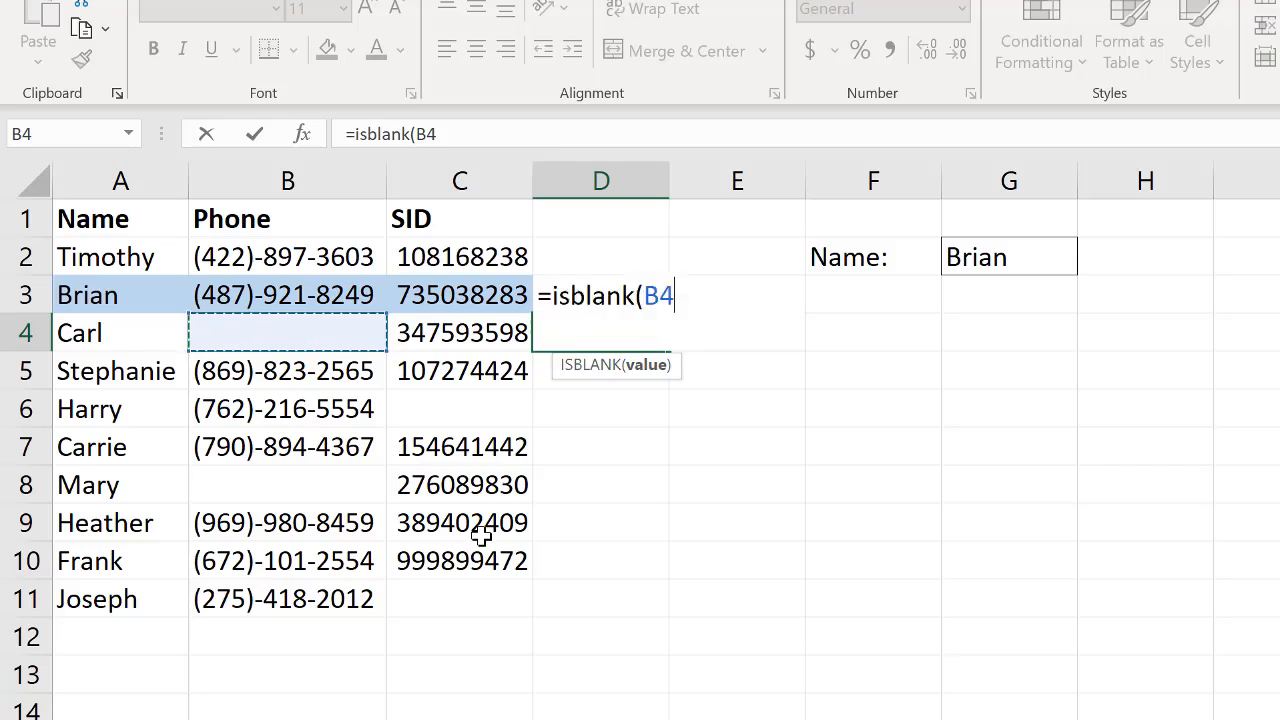
text())
key(Return)
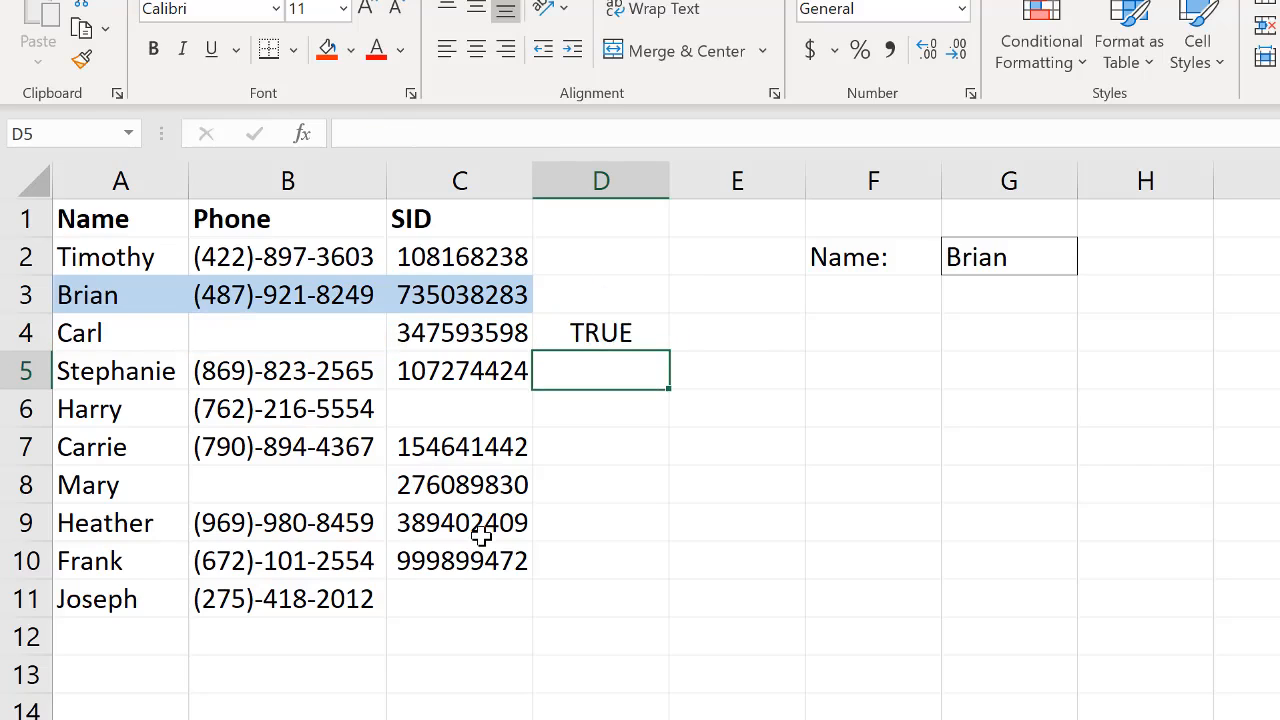
Step: Fill the blank-check formula from D4 across D2:D11, and delete these test results
click(660, 343)
drag(670, 350, 668, 290)
drag(670, 352, 640, 618)
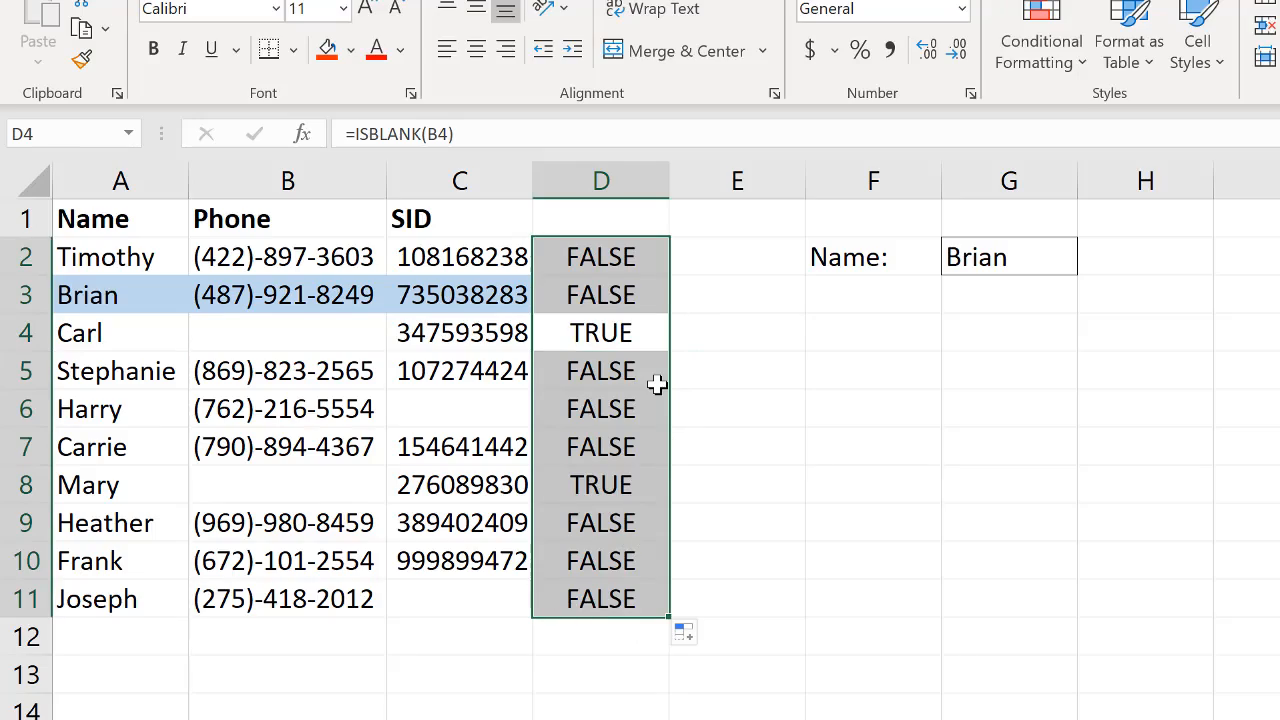
key(Delete)
Step: Open the existing conditional formatting rule of A2:C11 for editing and clear its formula down to the equals sign
click(100, 258)
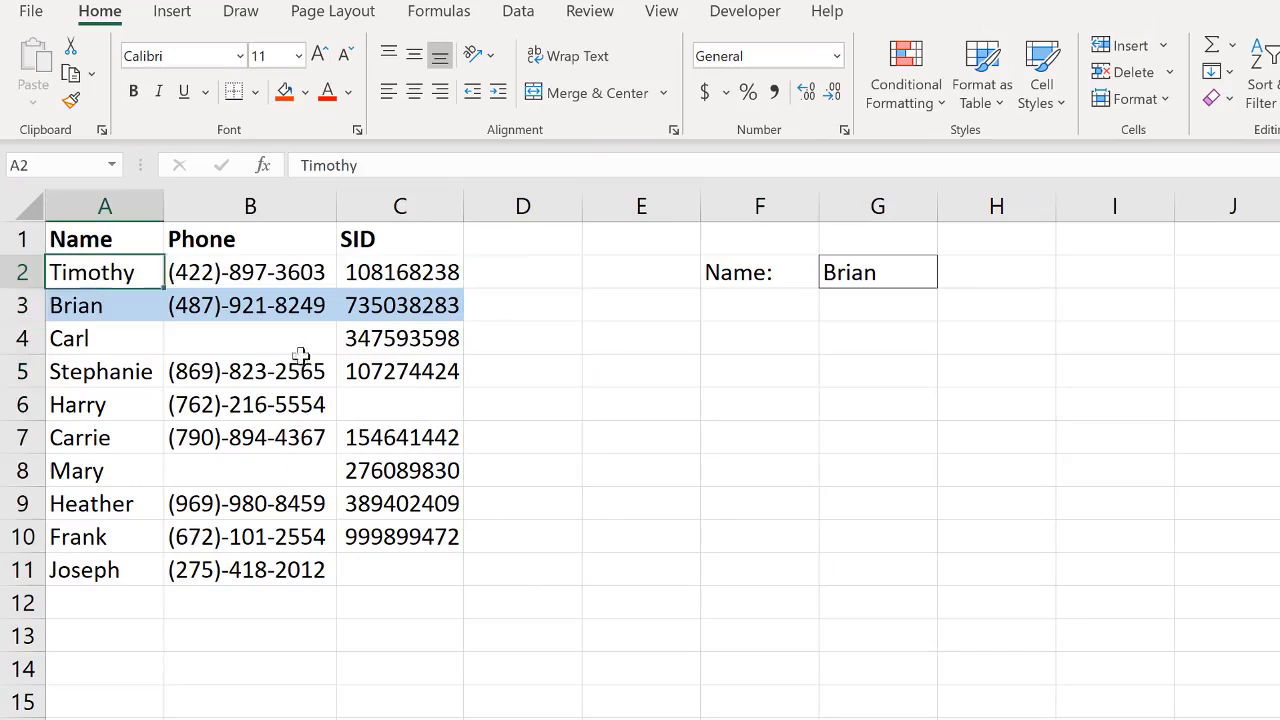
mouse_move(300, 355)
mouse_down()
mouse_move(408, 597)
mouse_move(408, 580)
mouse_up()
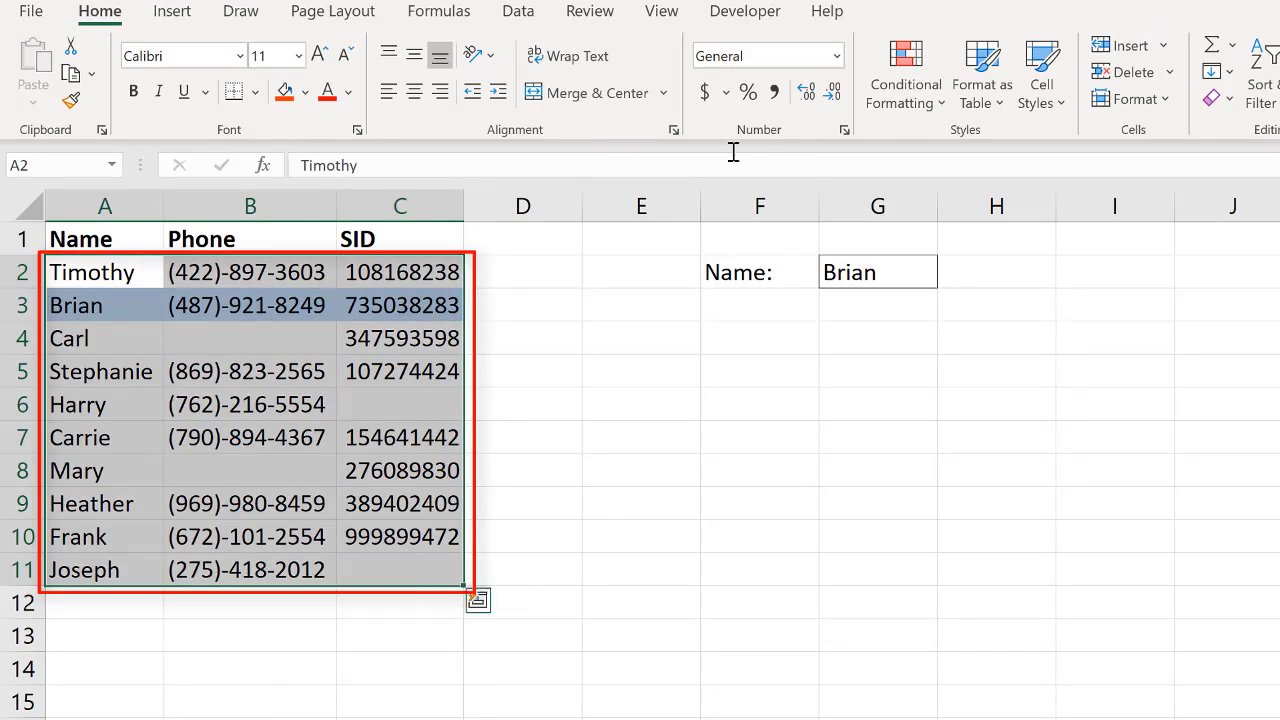
click(903, 106)
click(972, 492)
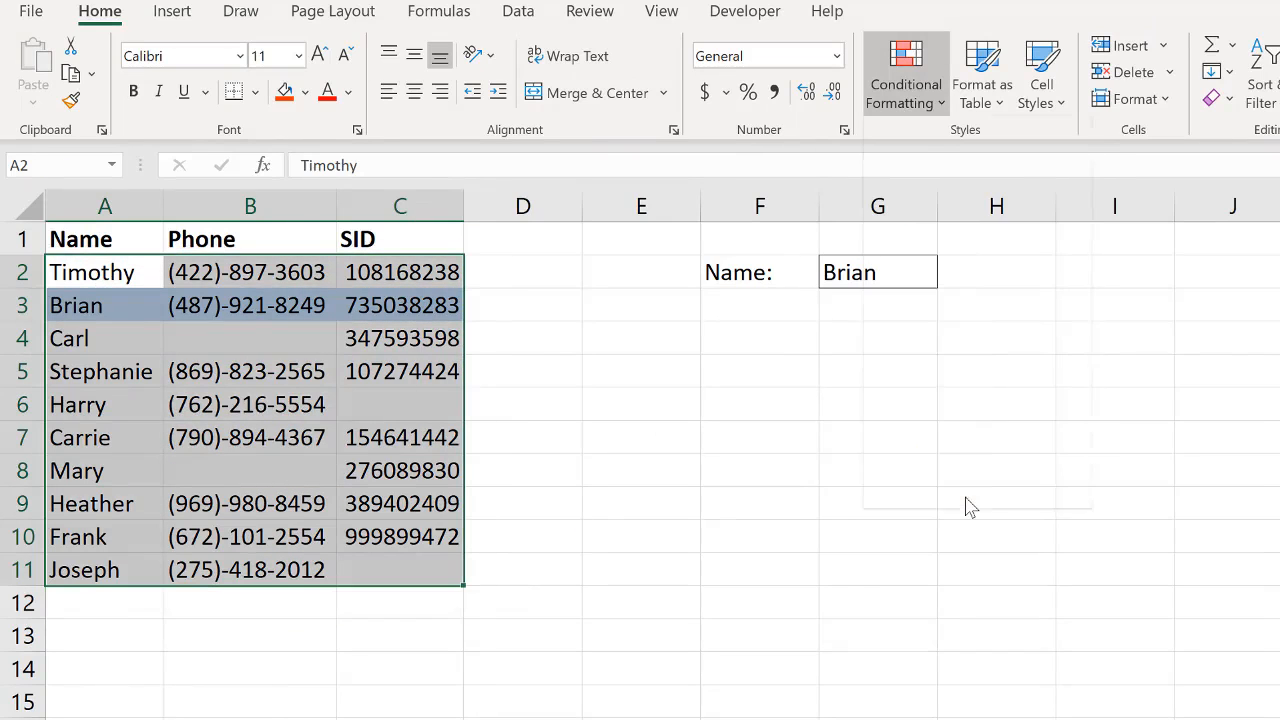
click(578, 492)
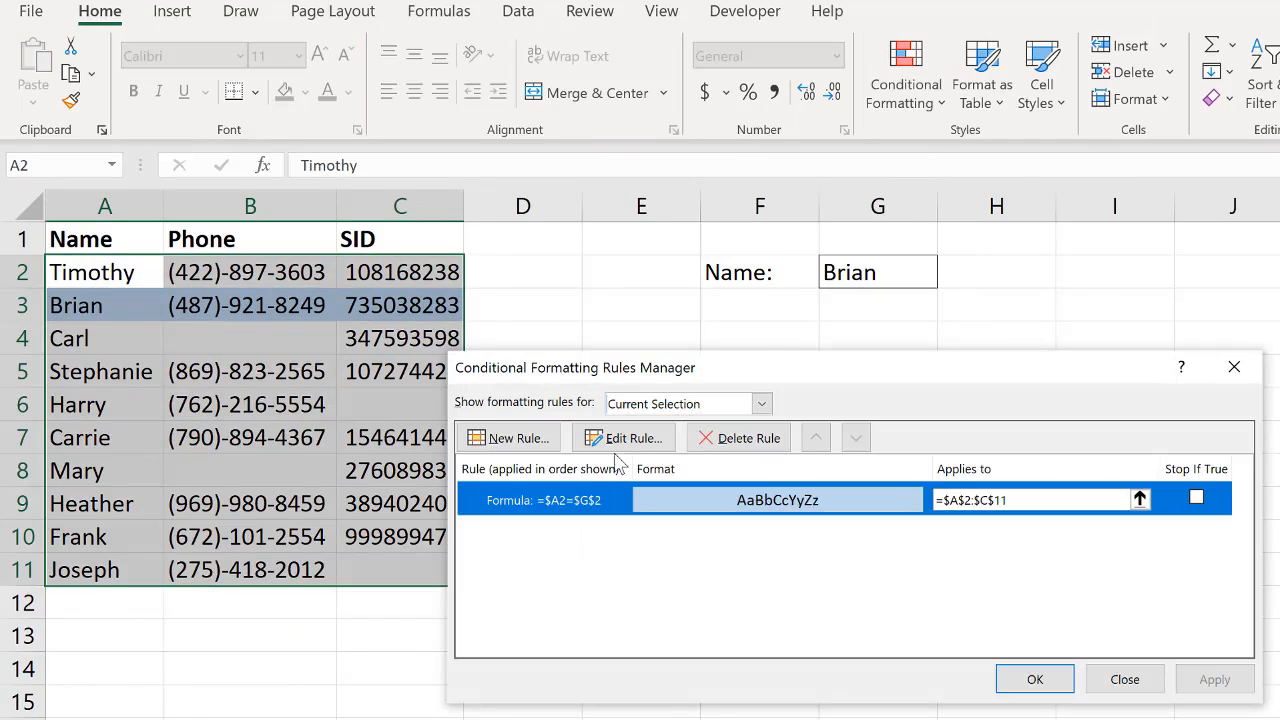
click(623, 438)
click(746, 550)
key(BackSpace)
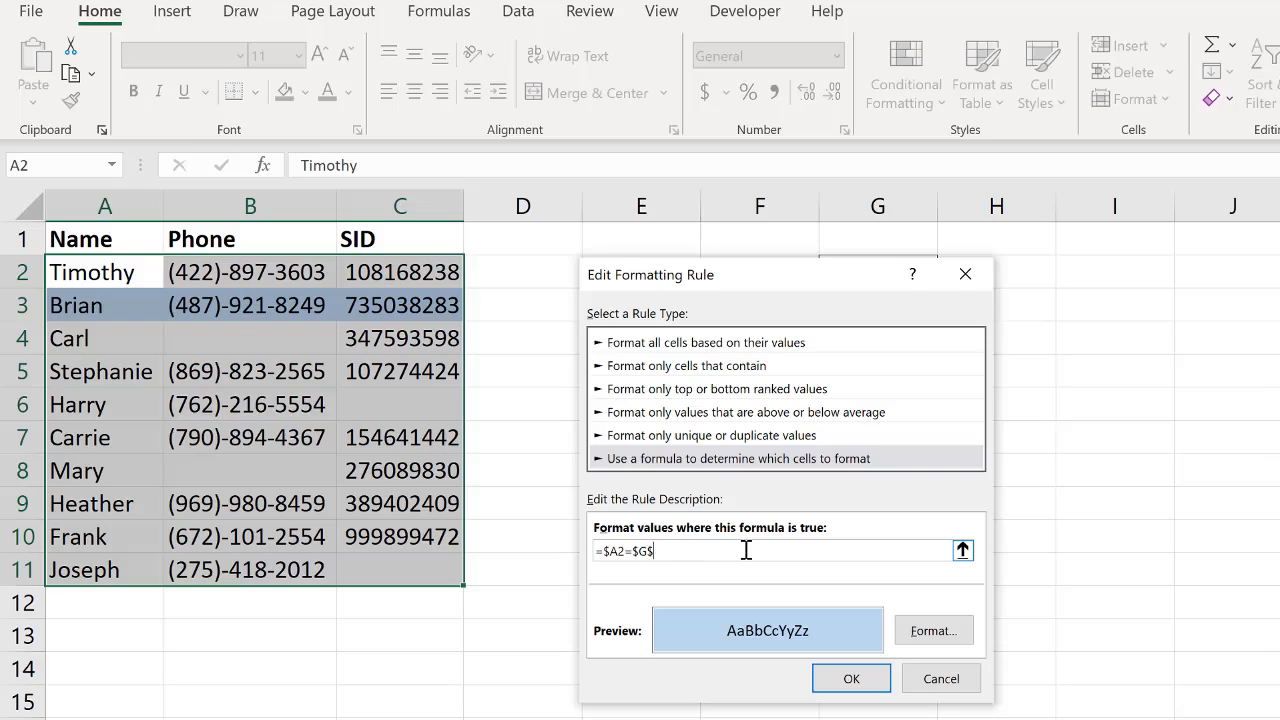
key(BackSpace)
key(BackSpace)
key(BackSpace)
key(BackSpace)
key(BackSpace)
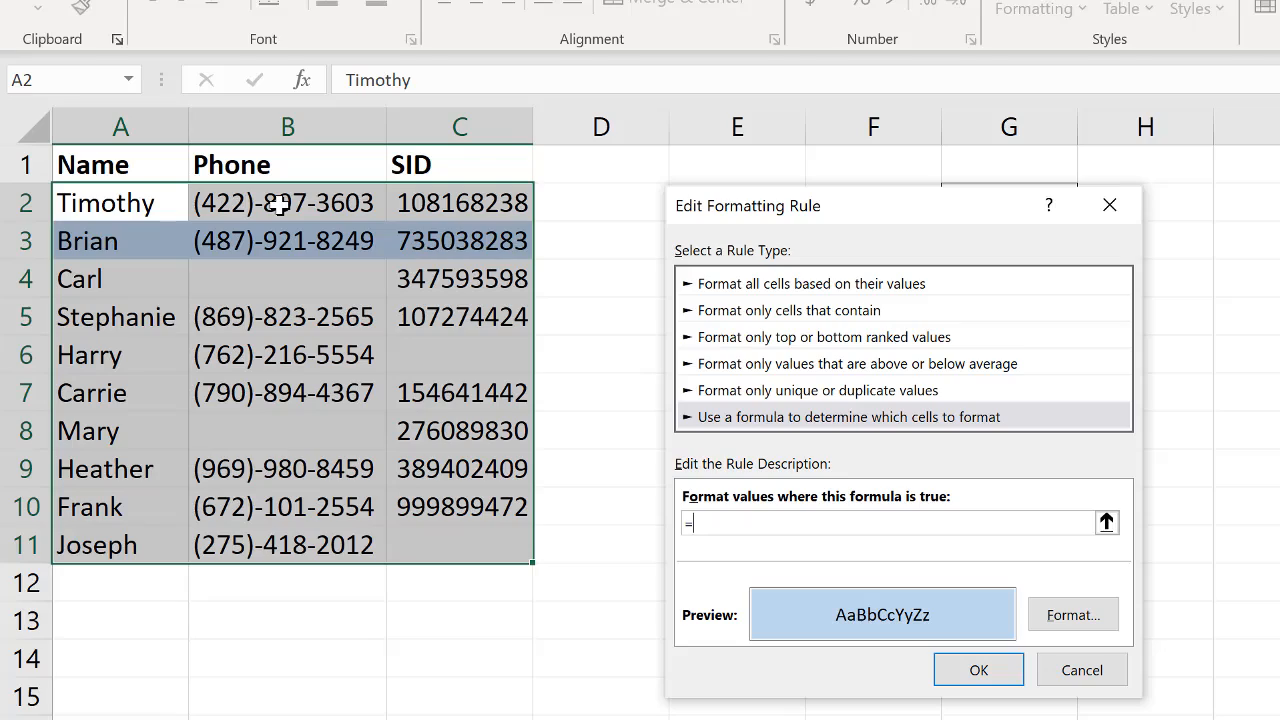
Step: Enter =ISBLANK($B2) as the rule formula with only column B locked, apply it, and deselect the table
text(ISBLANK()
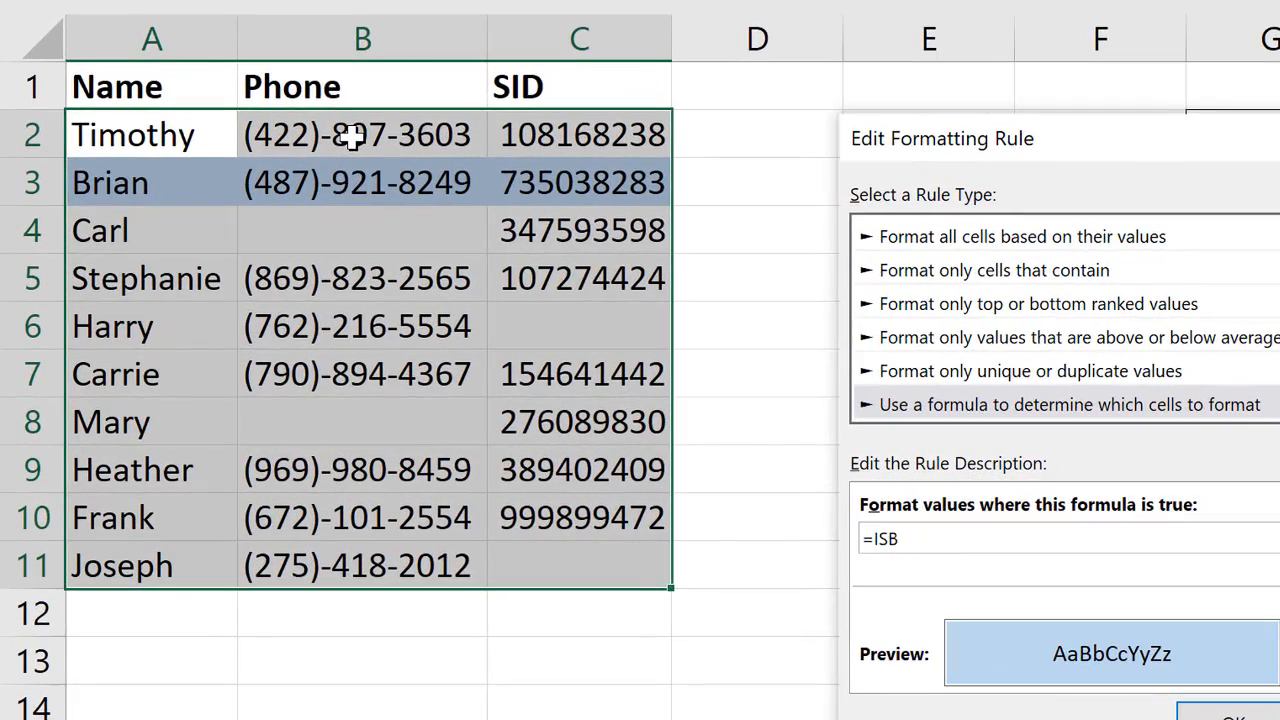
click(350, 138)
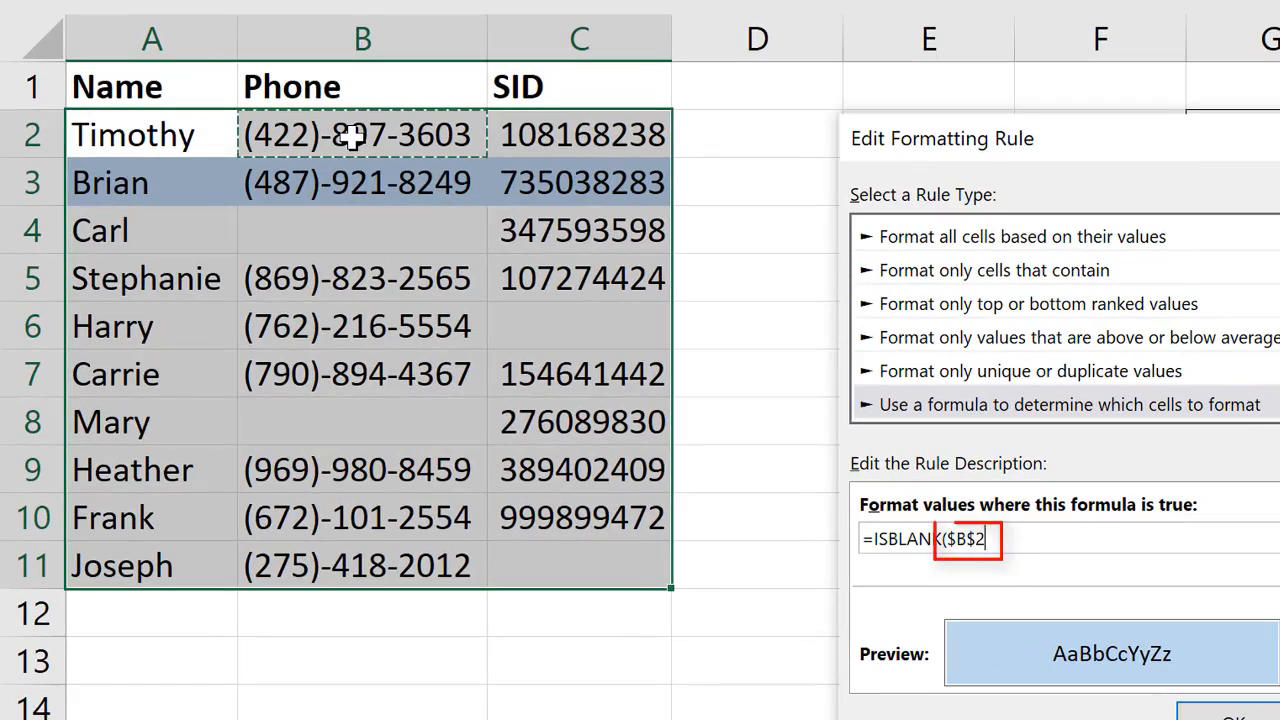
key(F4)
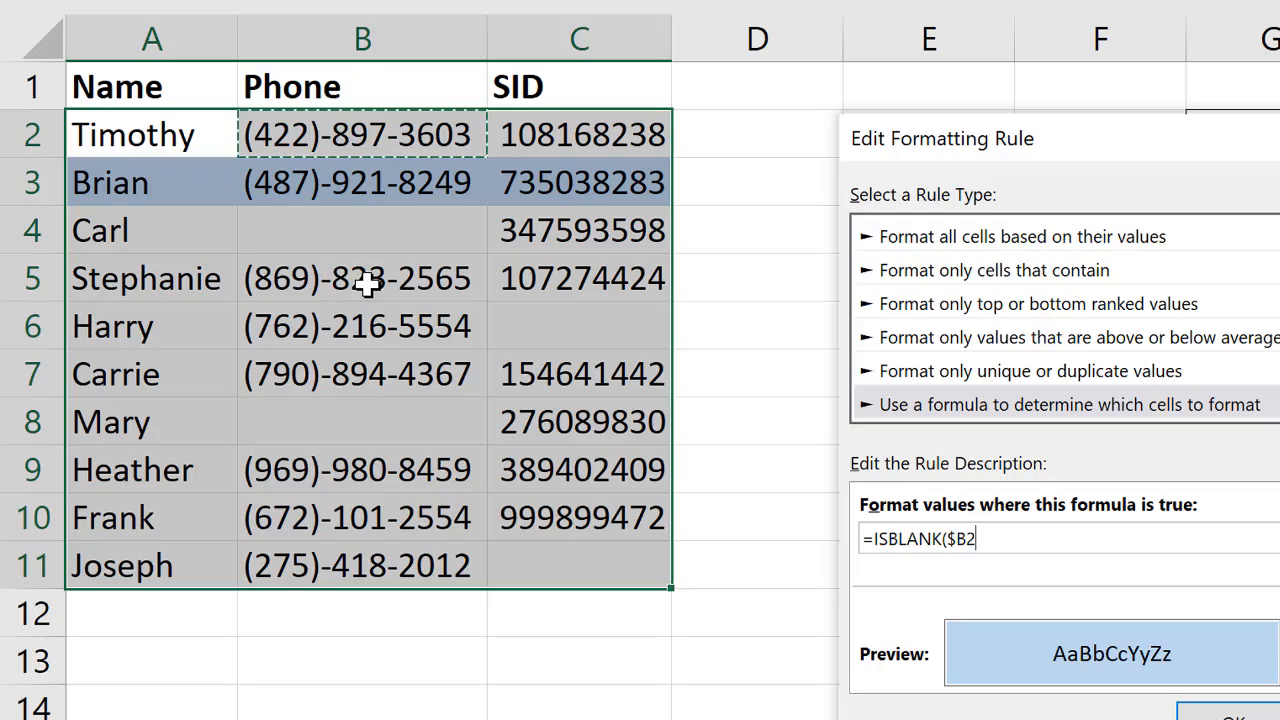
text())
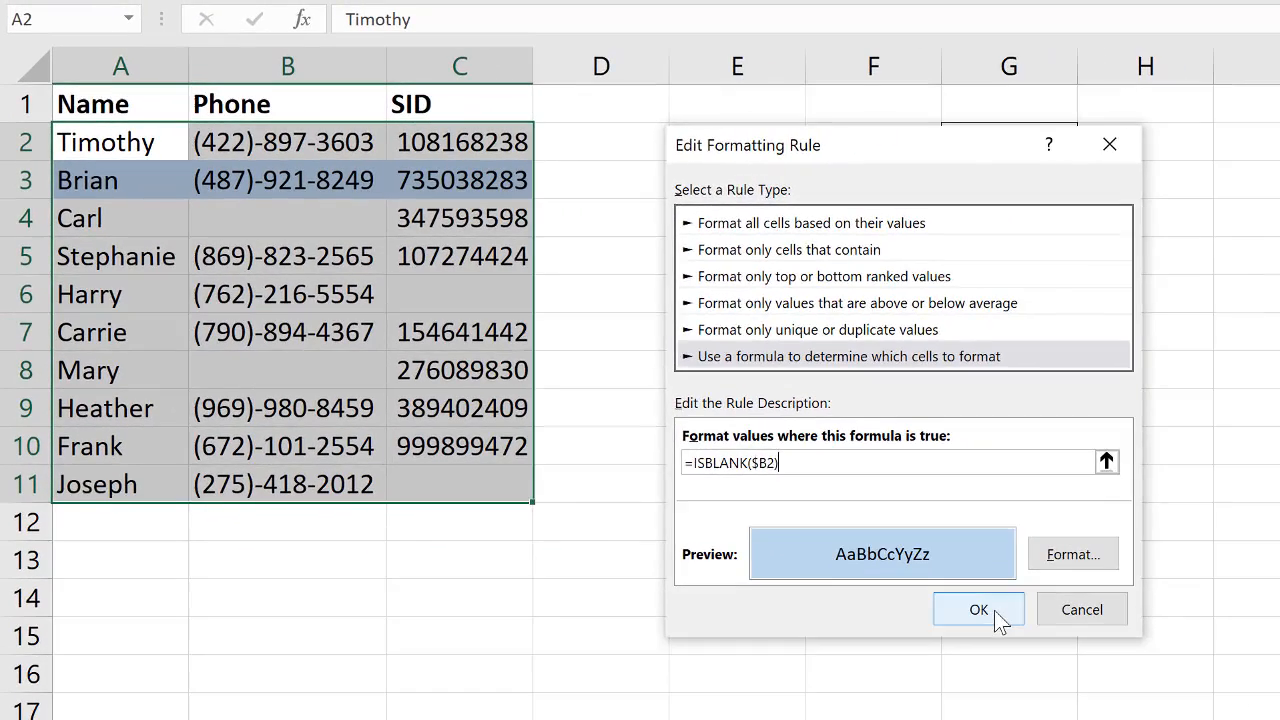
click(1240, 716)
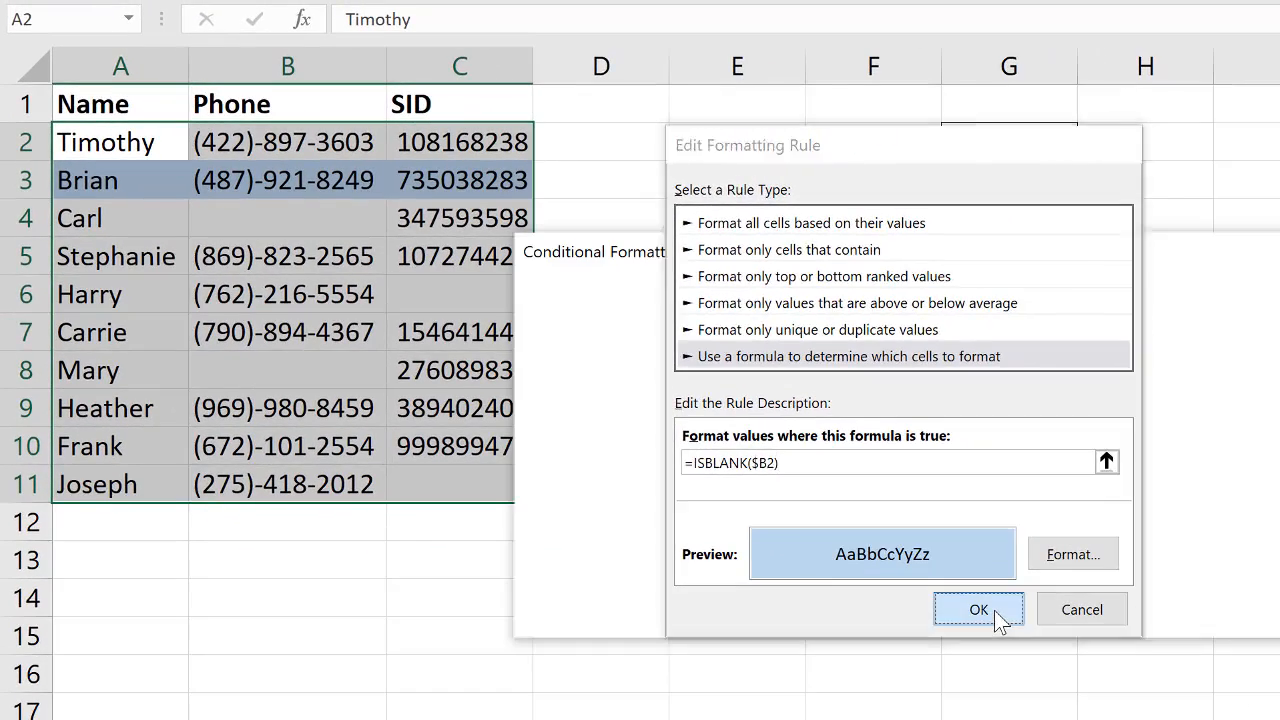
click(1182, 610)
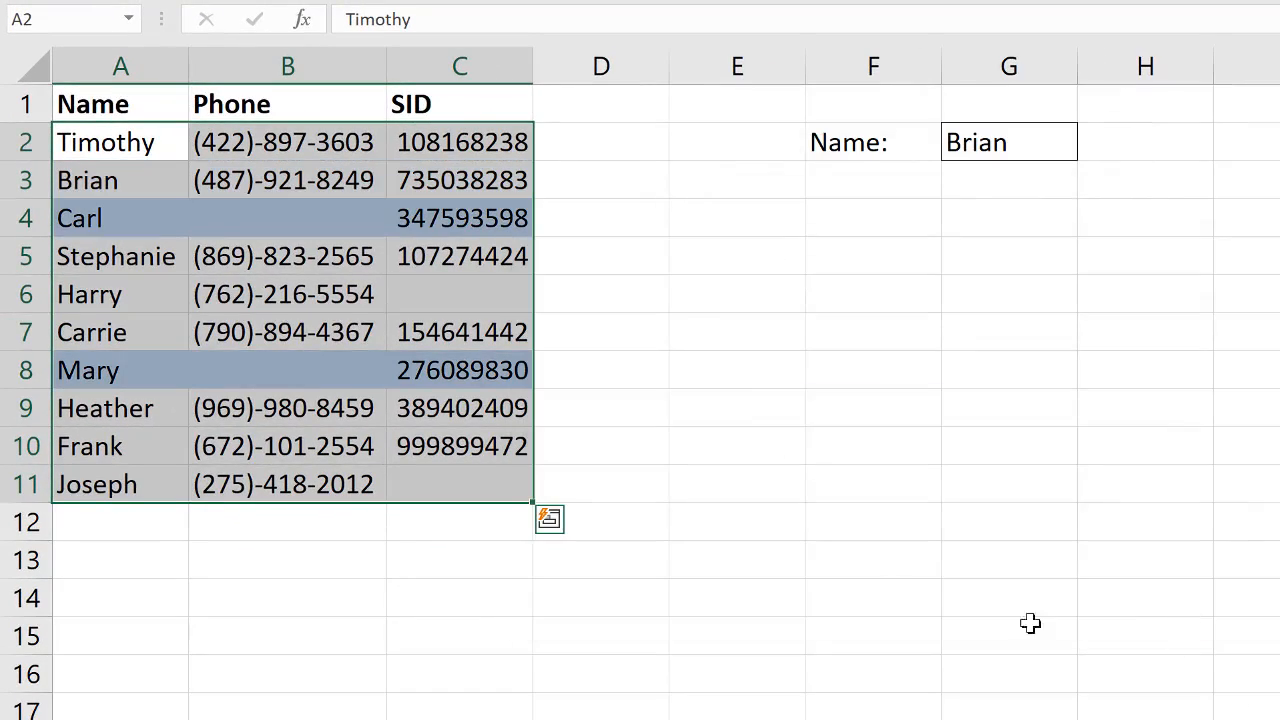
click(697, 305)
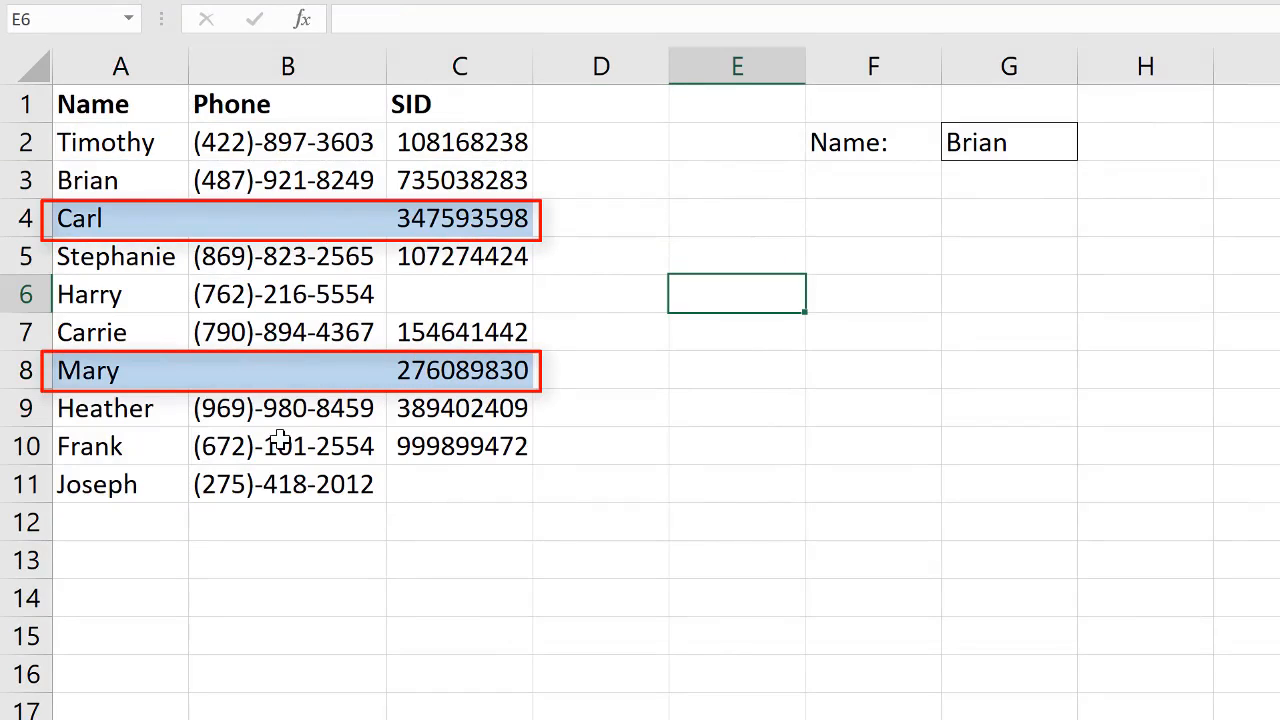
Step: Start a new formula-based conditional formatting rule for A2:C11 with the formula =ISBLANK($C2), locking only column C
drag(148, 149, 414, 486)
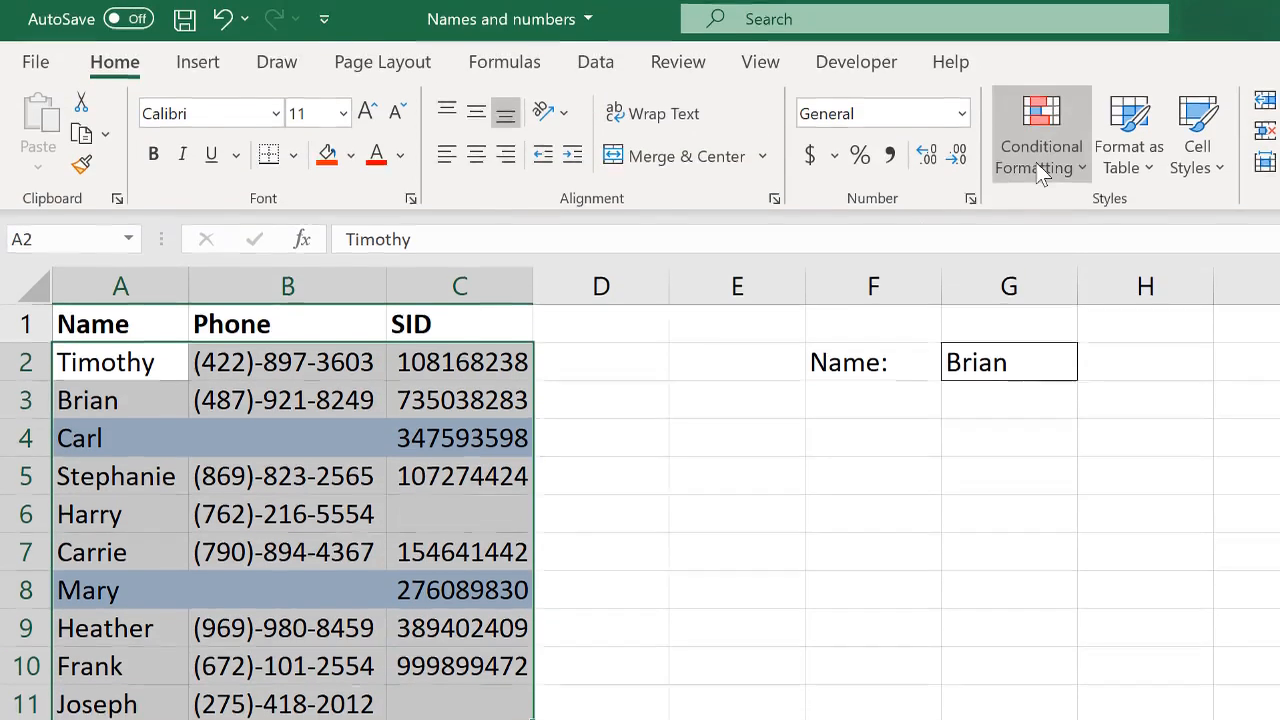
click(1038, 155)
click(1046, 541)
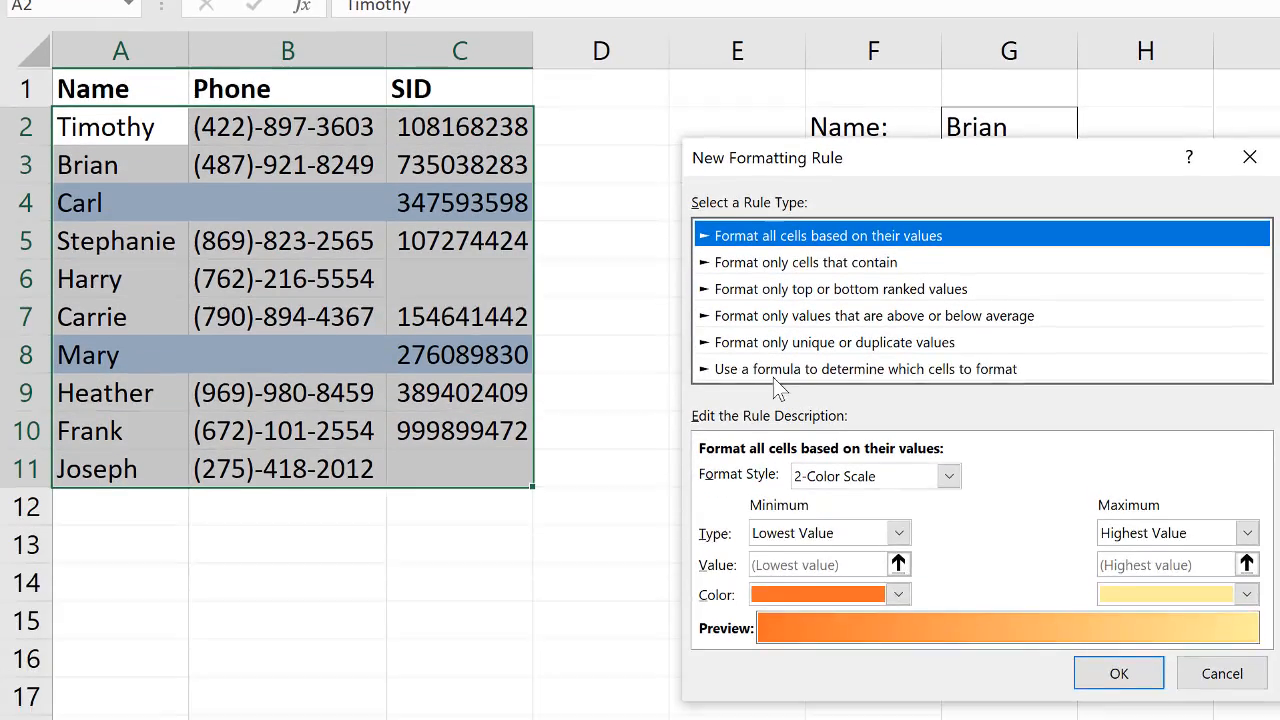
click(768, 369)
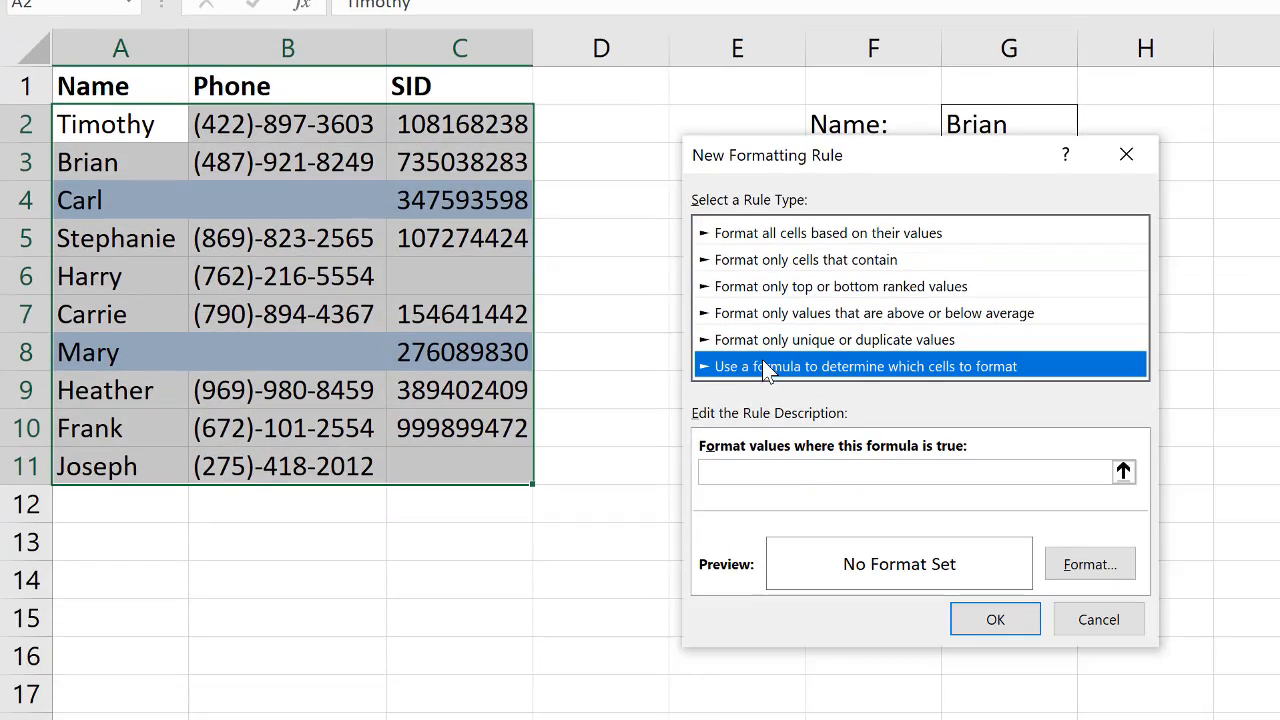
click(829, 468)
text(=ISBLANK()
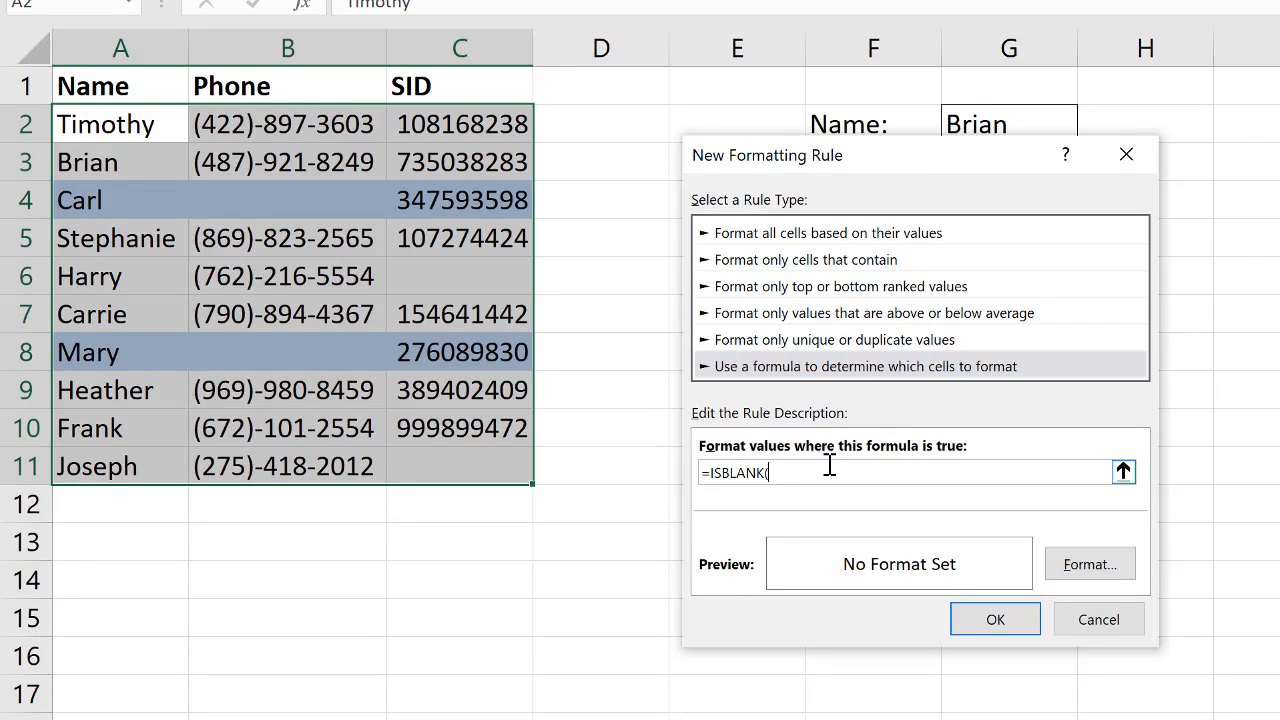
click(455, 120)
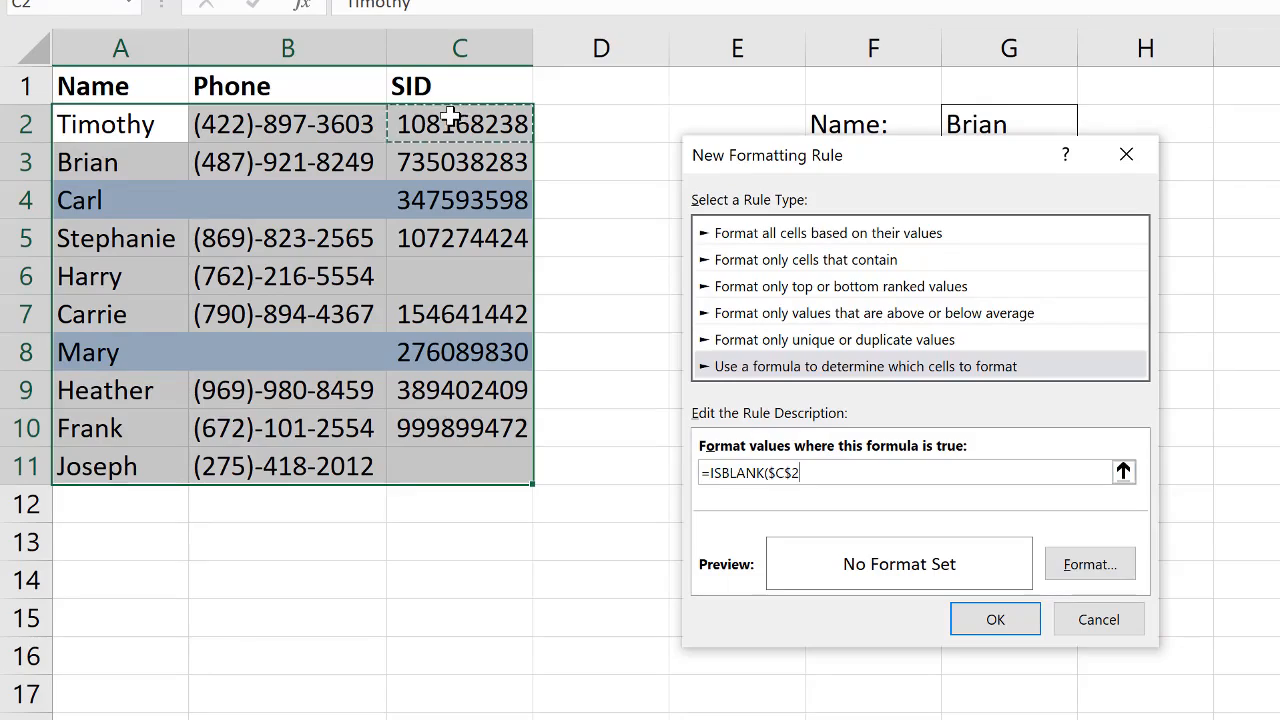
key(F4)
key(F4)
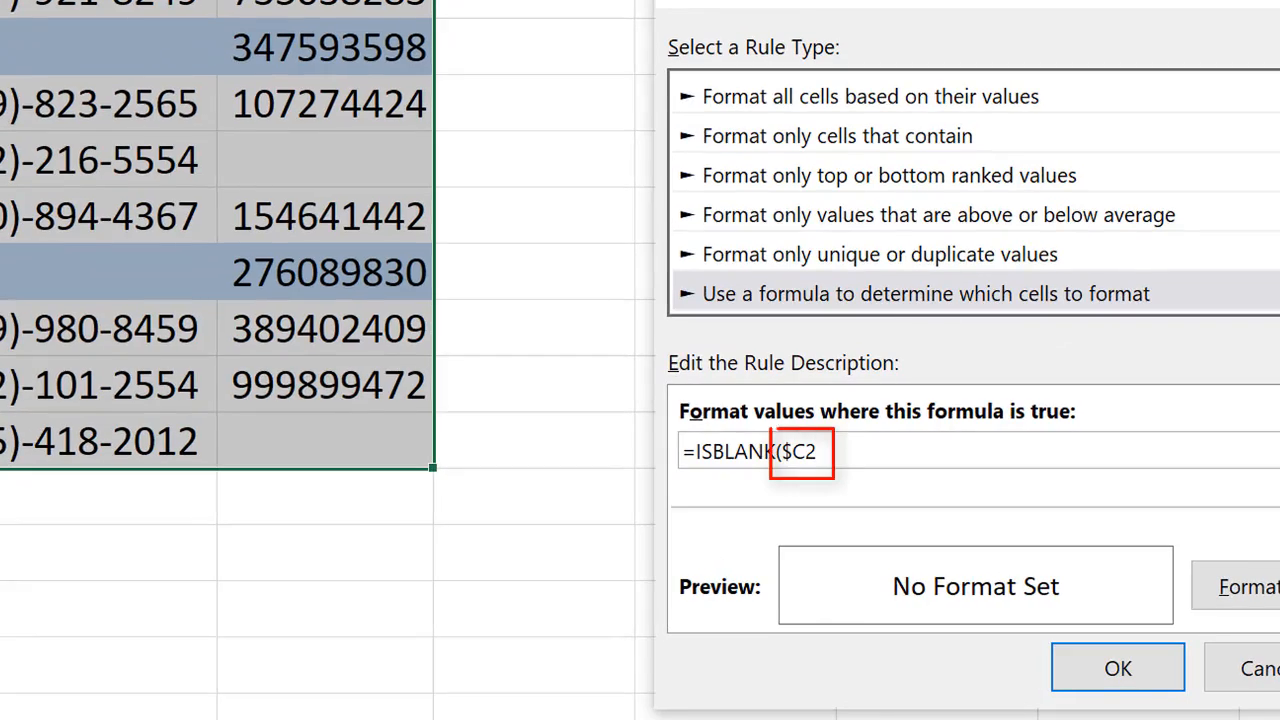
text())
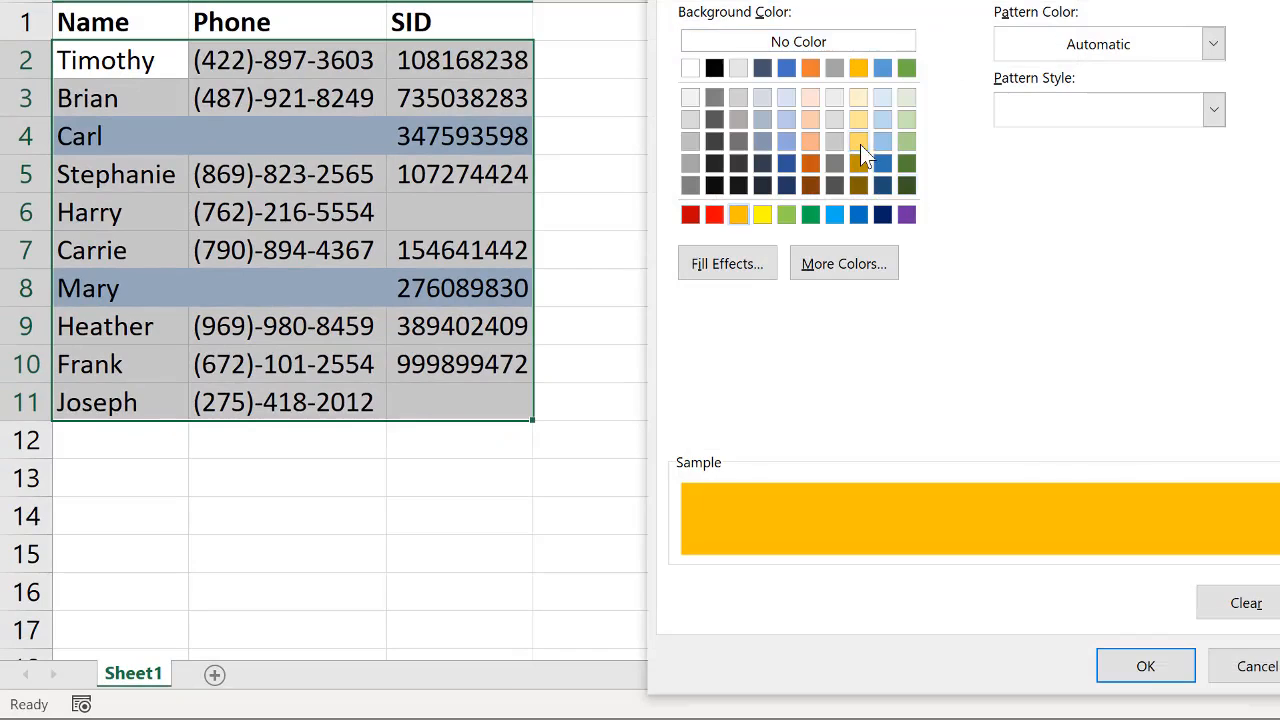
Step: Give the blank-SID rule a light gold fill, apply it to the table, and deselect the range
click(858, 141)
click(1158, 668)
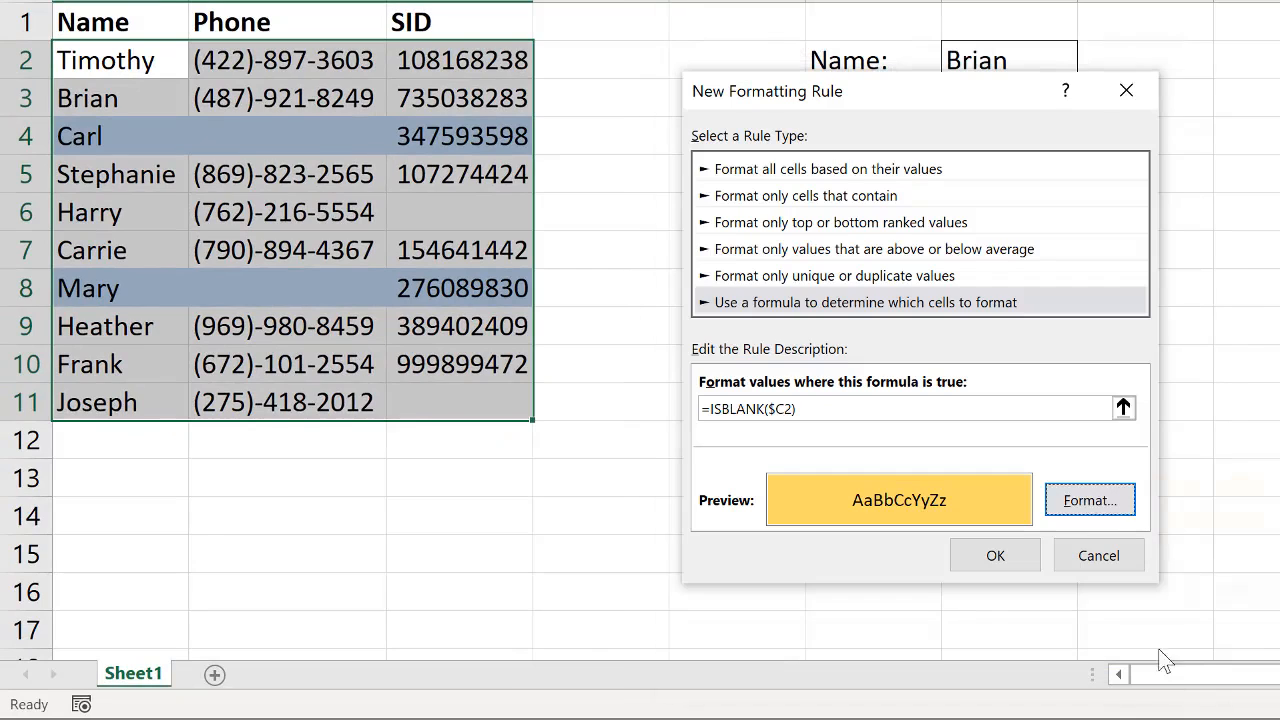
click(1022, 562)
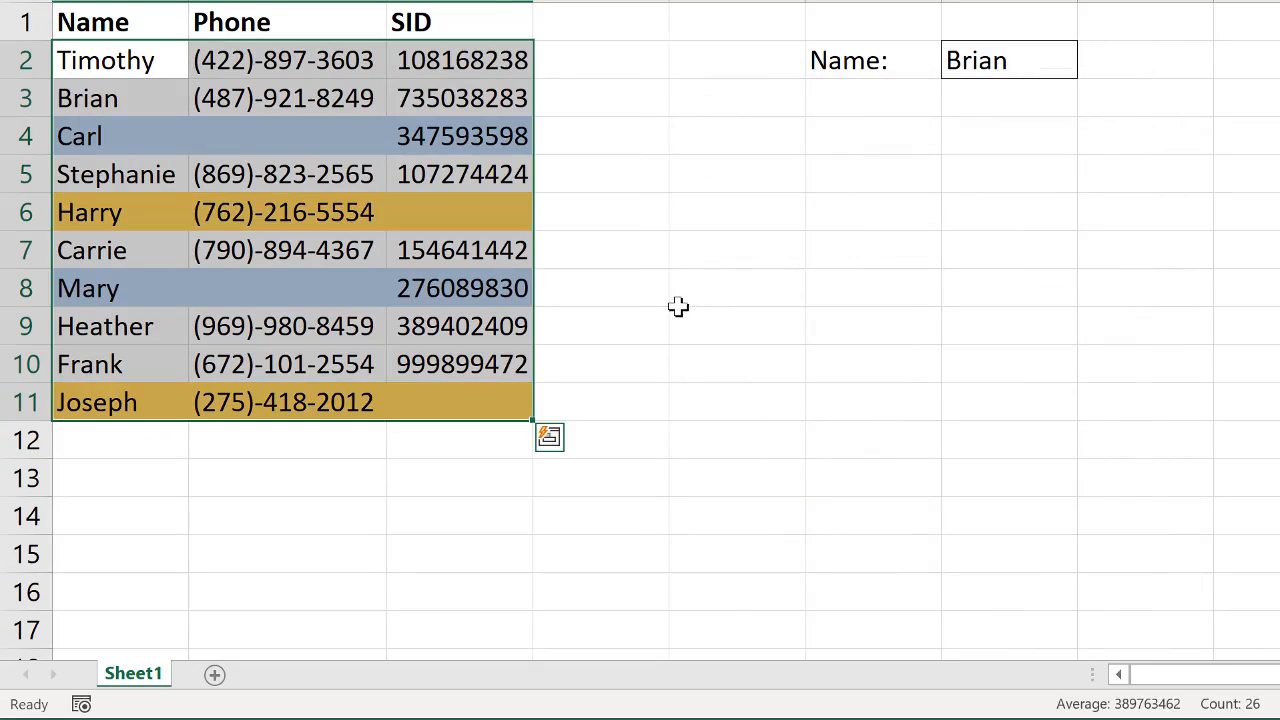
click(674, 298)
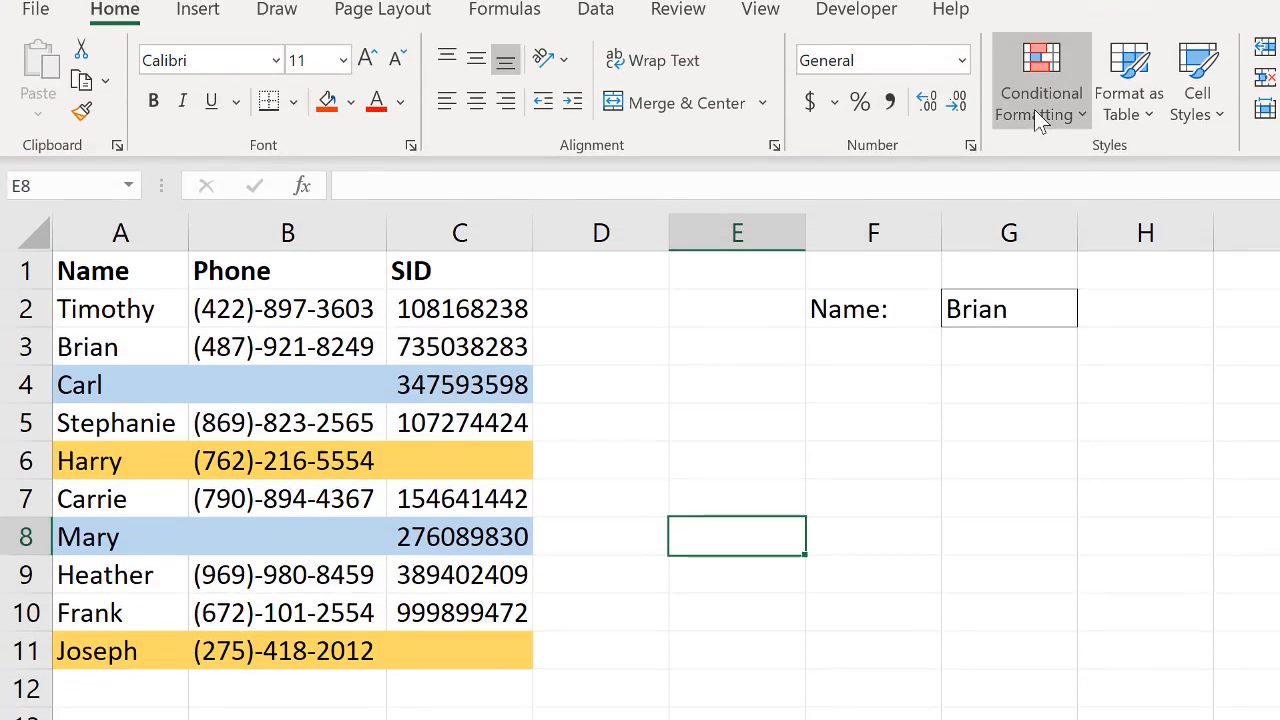
Step: Open the rules list for A2:C11 and delete the blue =ISBLANK($B2) conditional formatting rule
drag(100, 309, 460, 651)
click(1038, 100)
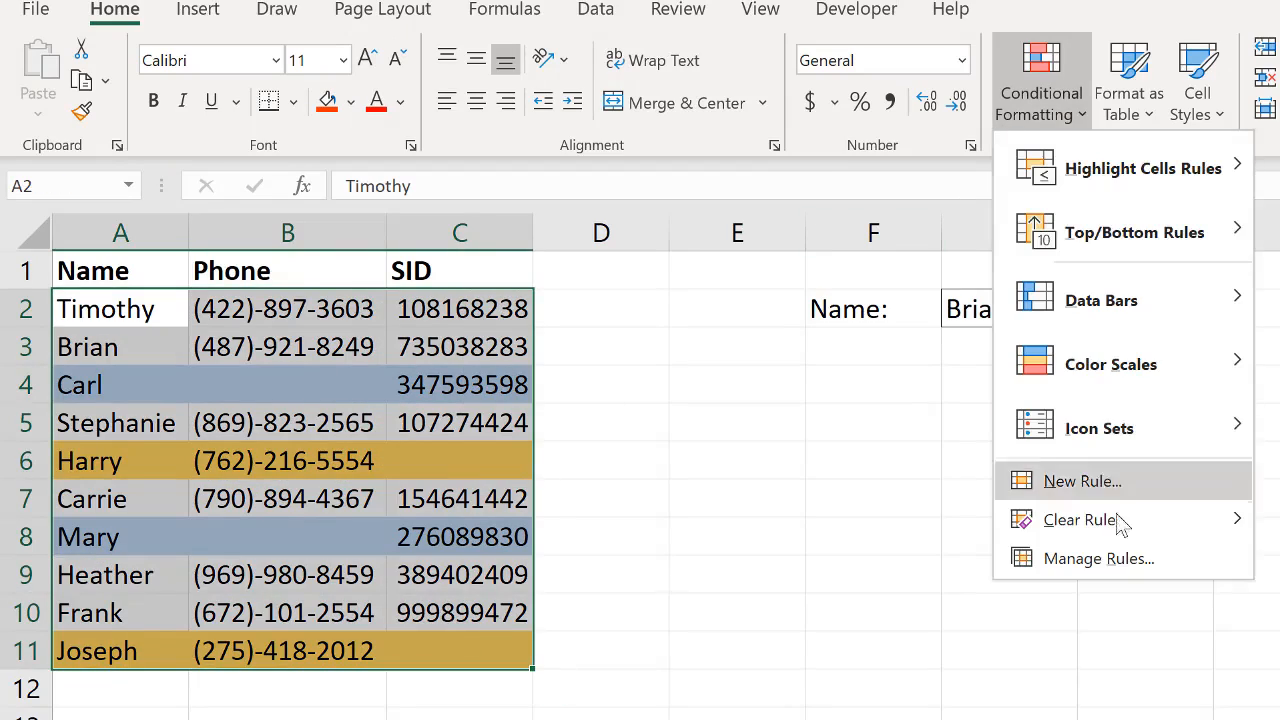
click(1117, 552)
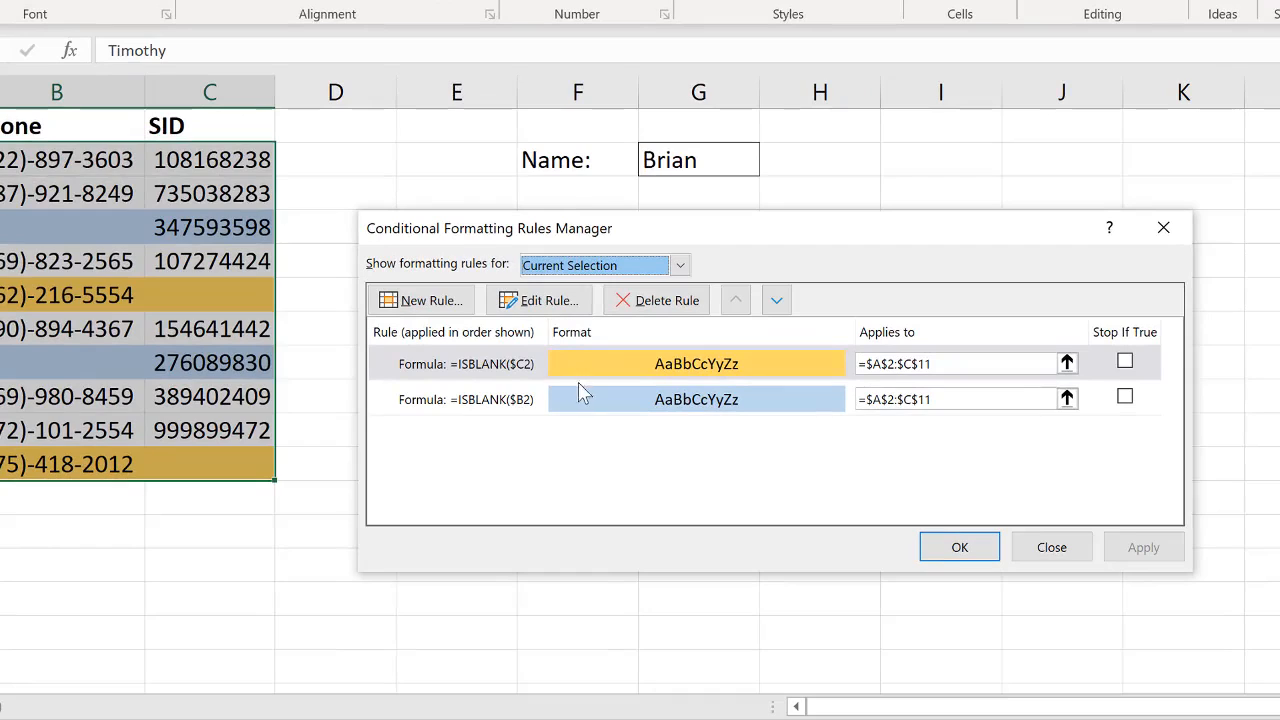
click(585, 398)
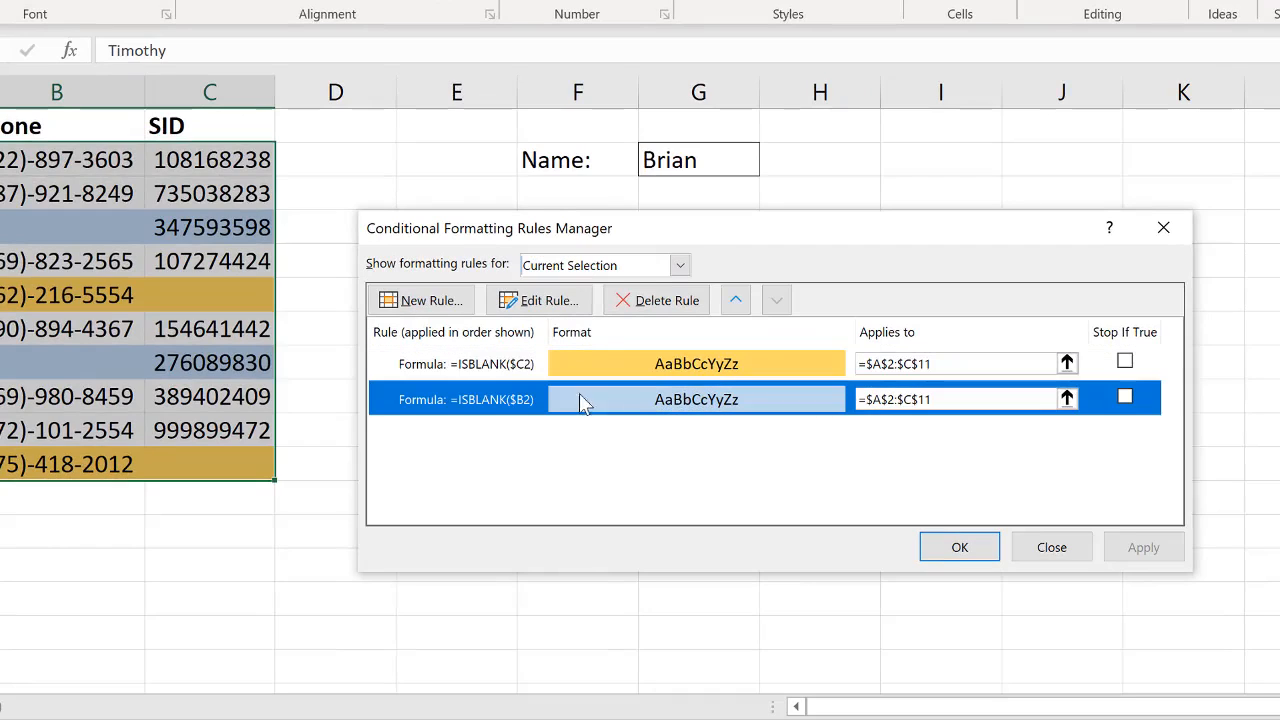
click(658, 302)
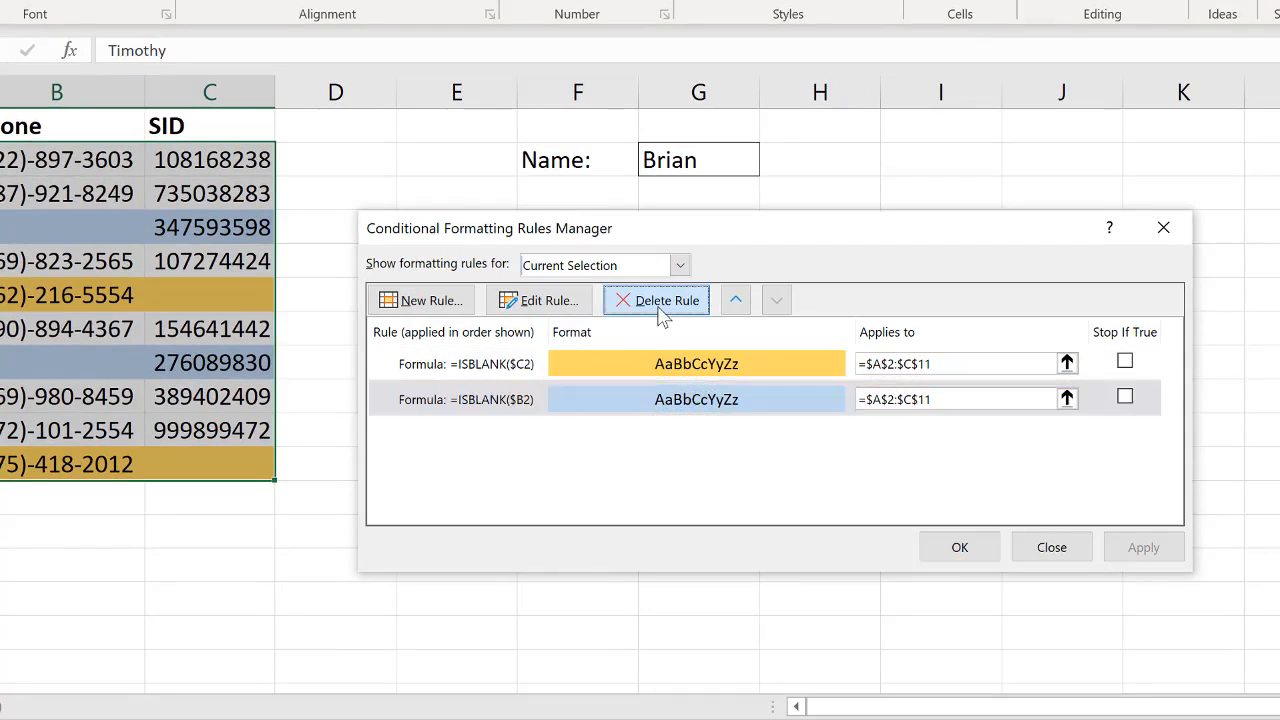
Step: Change the gold rule's formula to =OR(ISBLANK($B2),ISBLANK($C2)), apply it to the table, and deselect the range
click(539, 300)
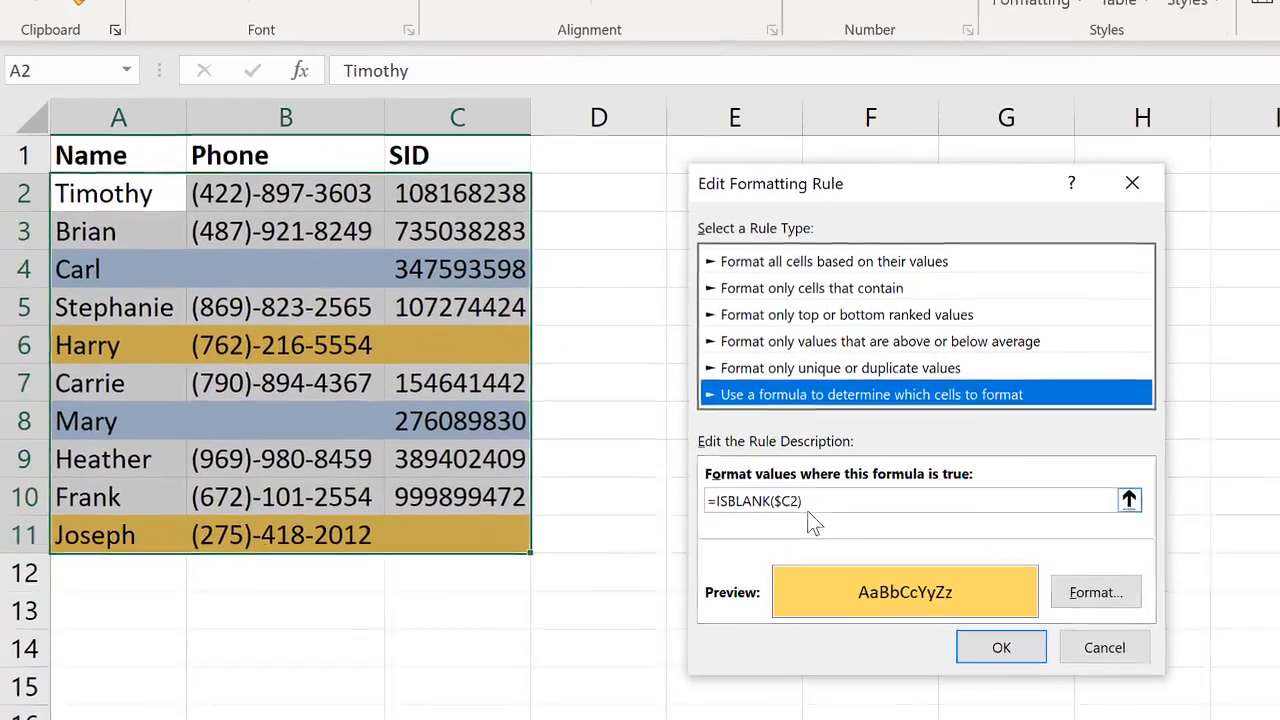
click(714, 501)
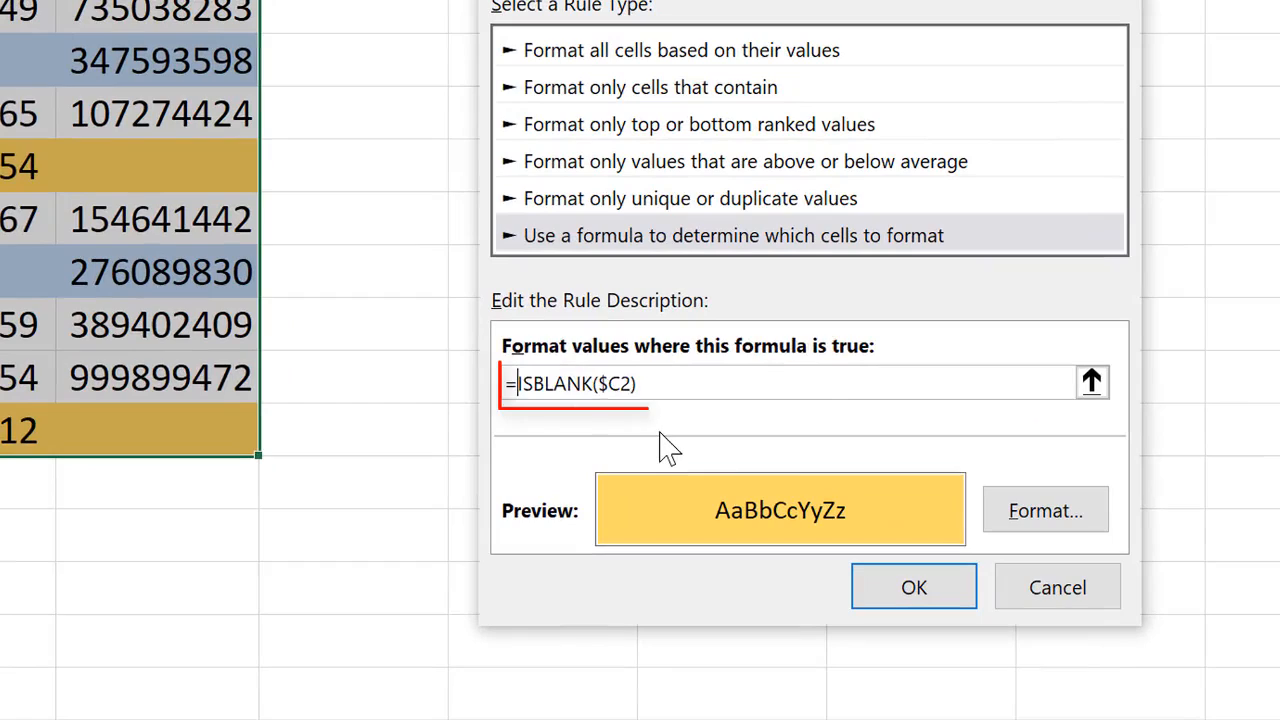
text(OR()
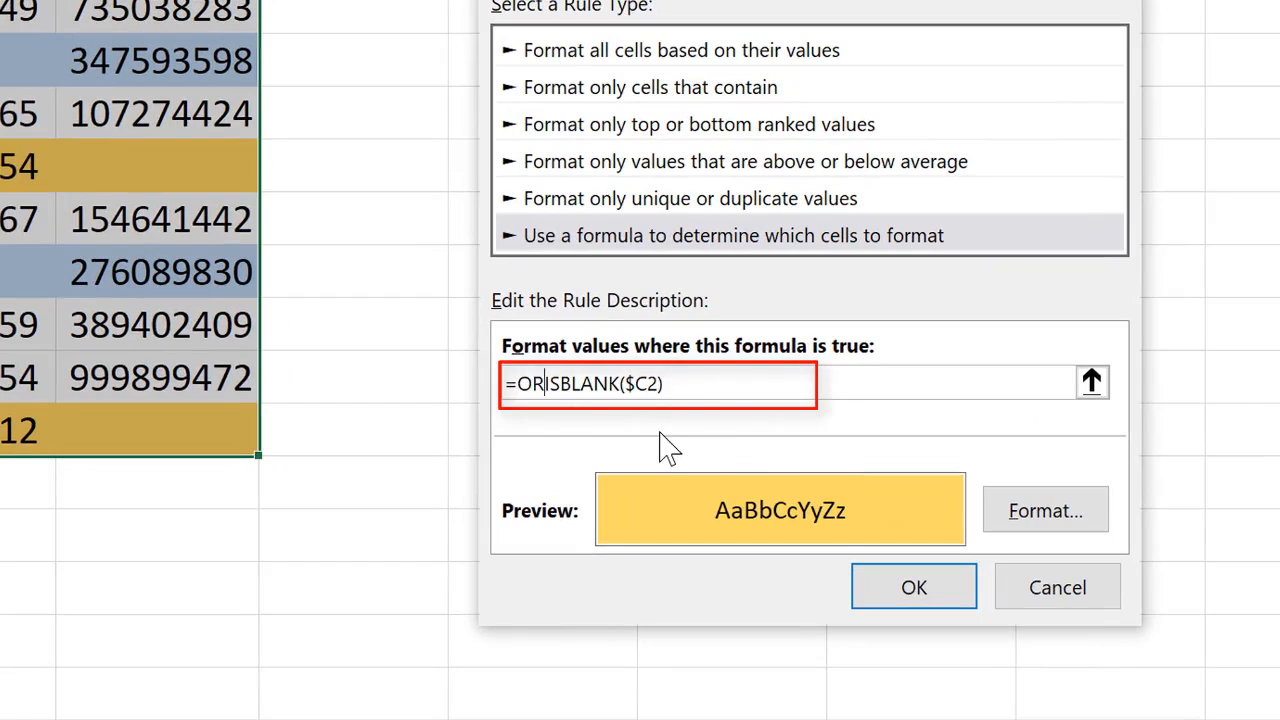
text(ISBL)
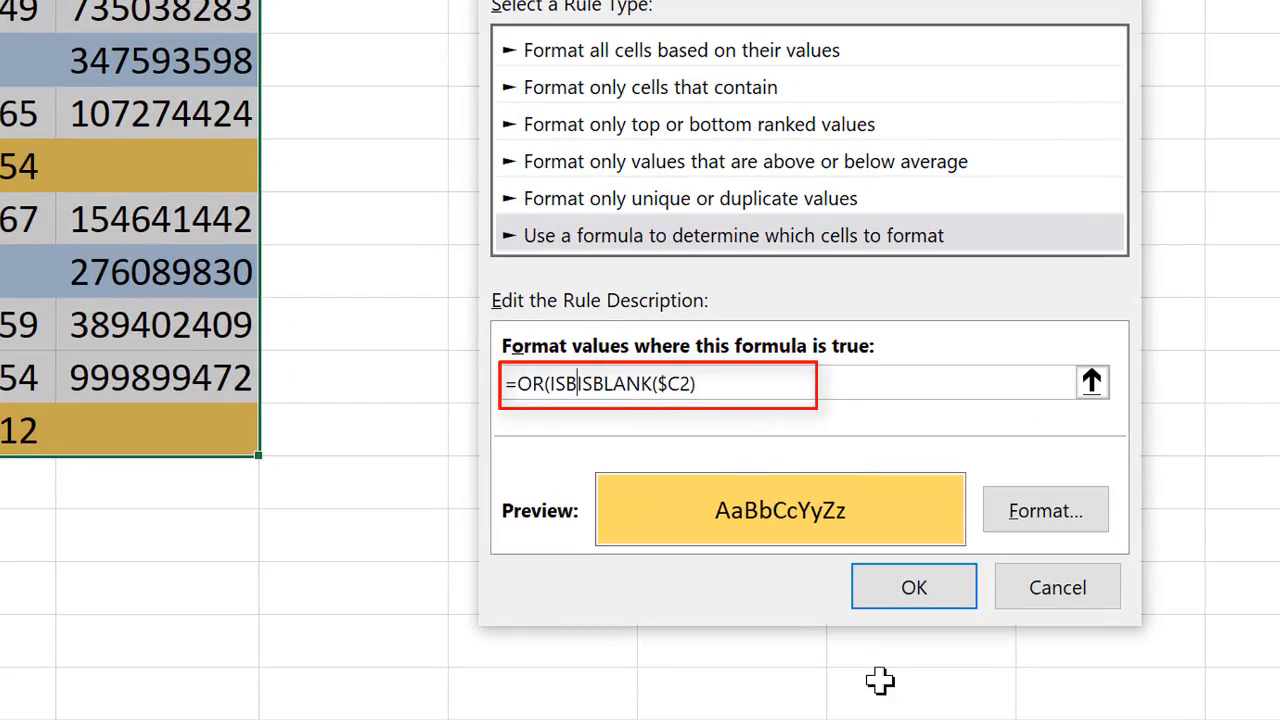
text(ANK($B2),)
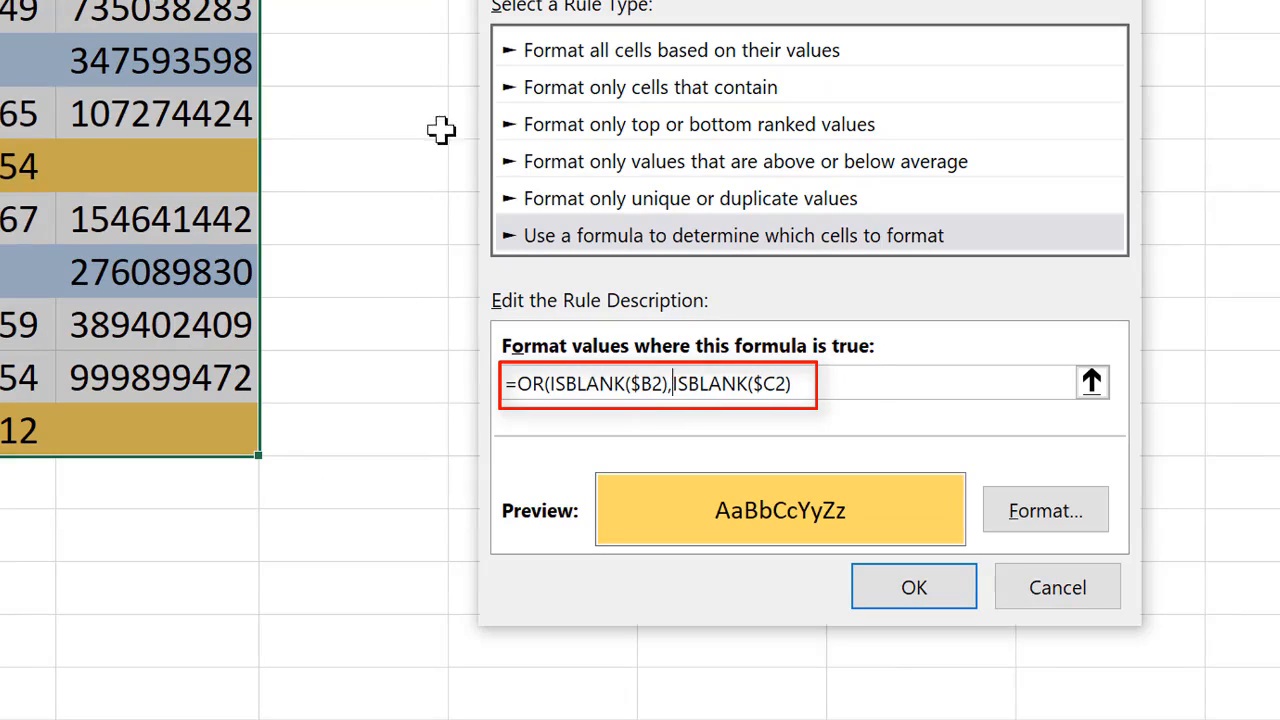
click(826, 383)
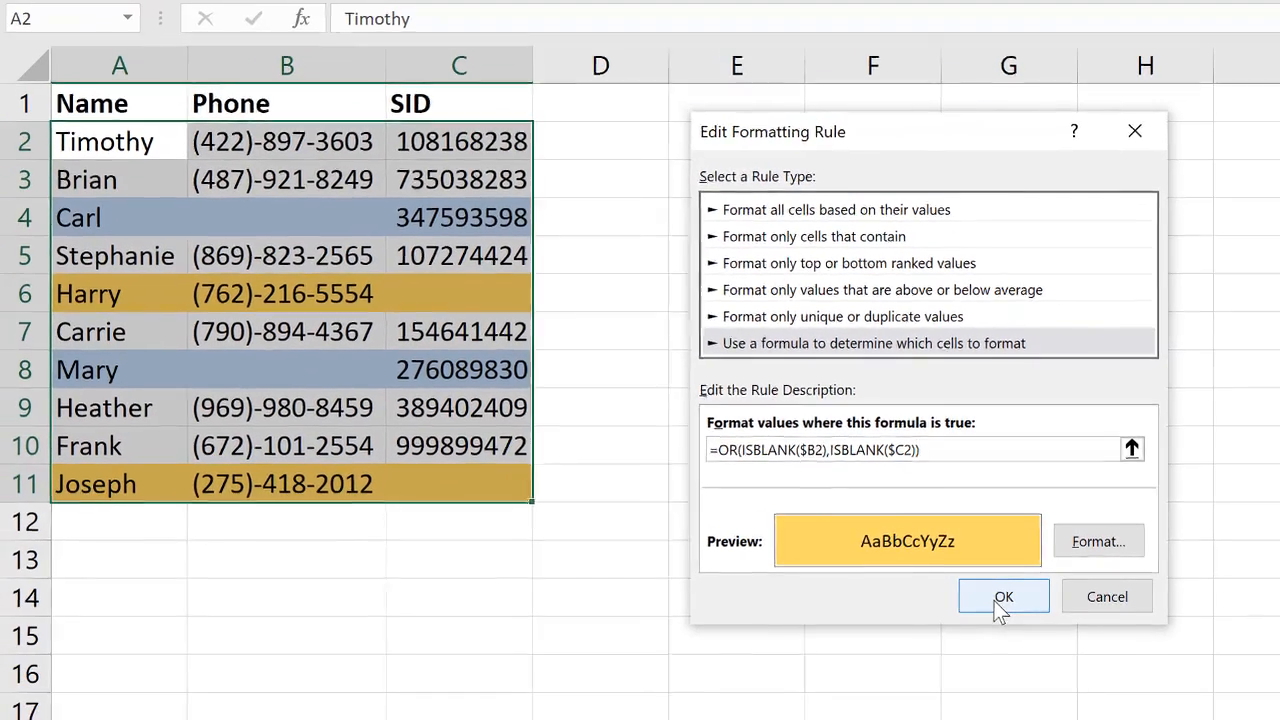
click(948, 600)
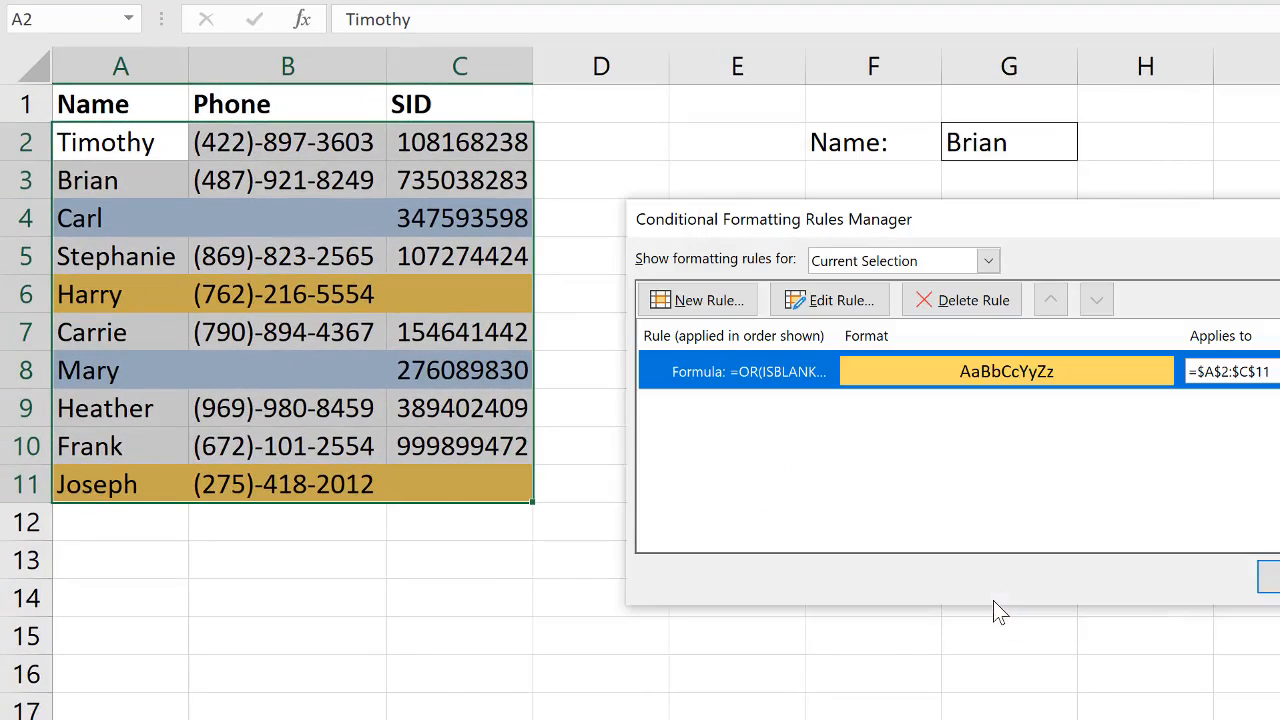
click(1268, 577)
click(600, 294)
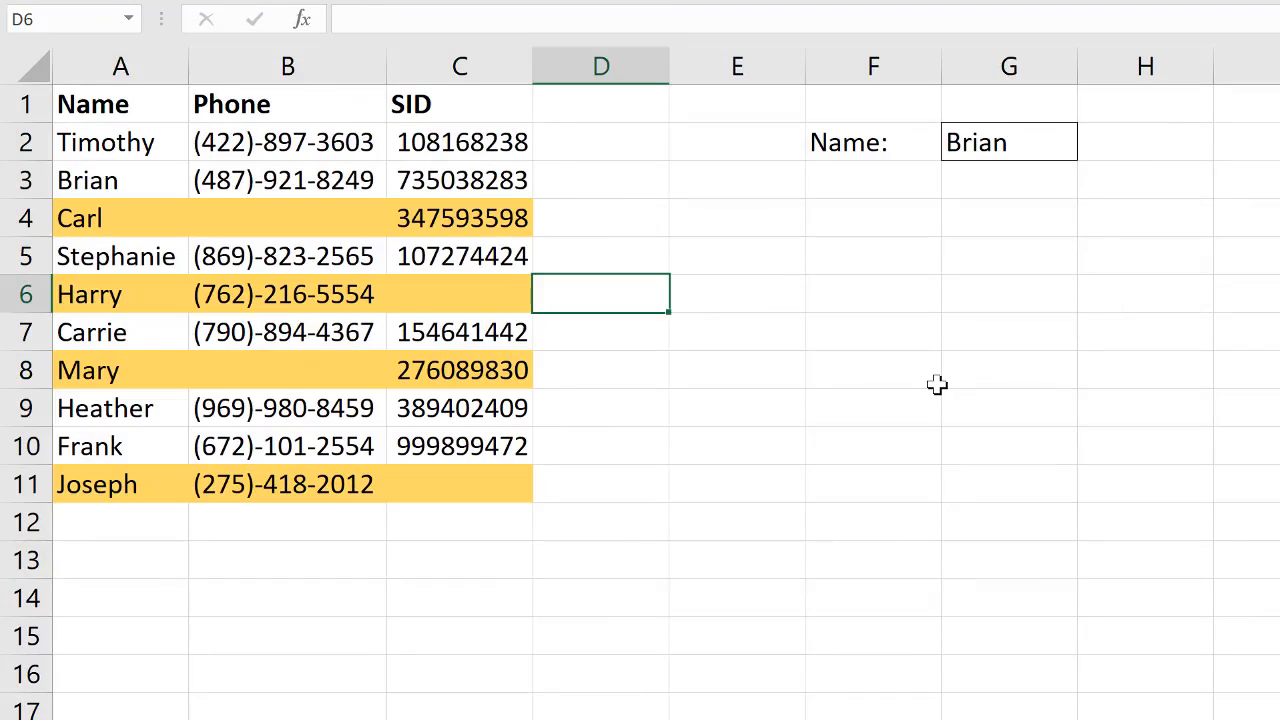